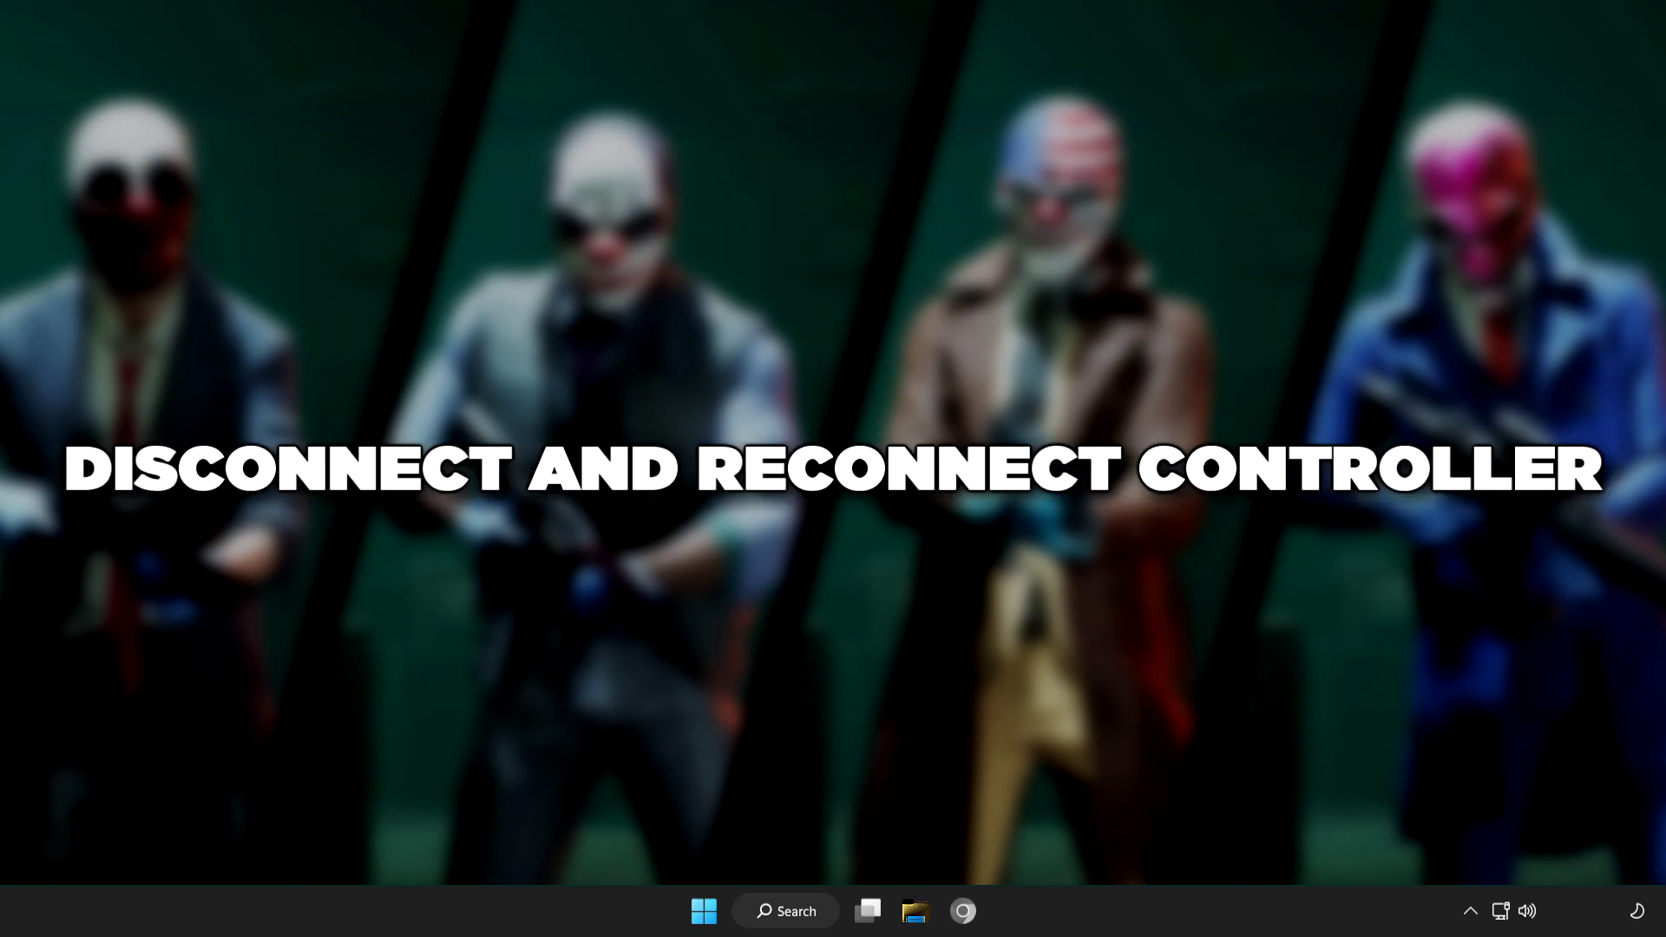
- From the Windows 11 Start menu, bring up the power options
click(705, 915)
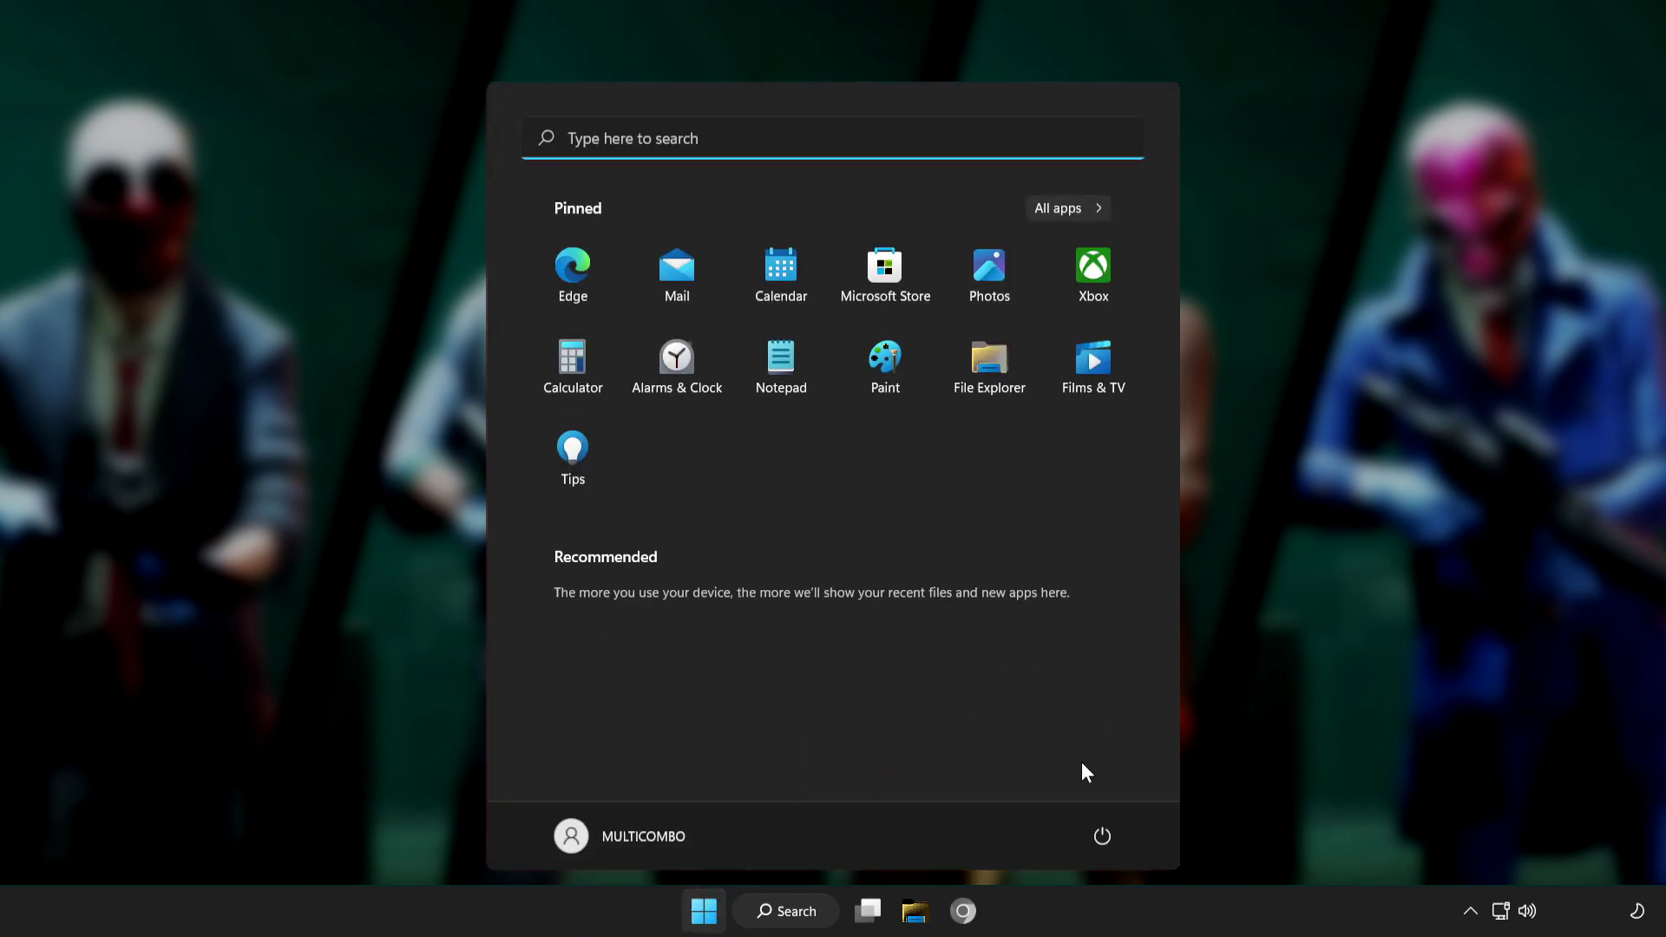
click(1102, 836)
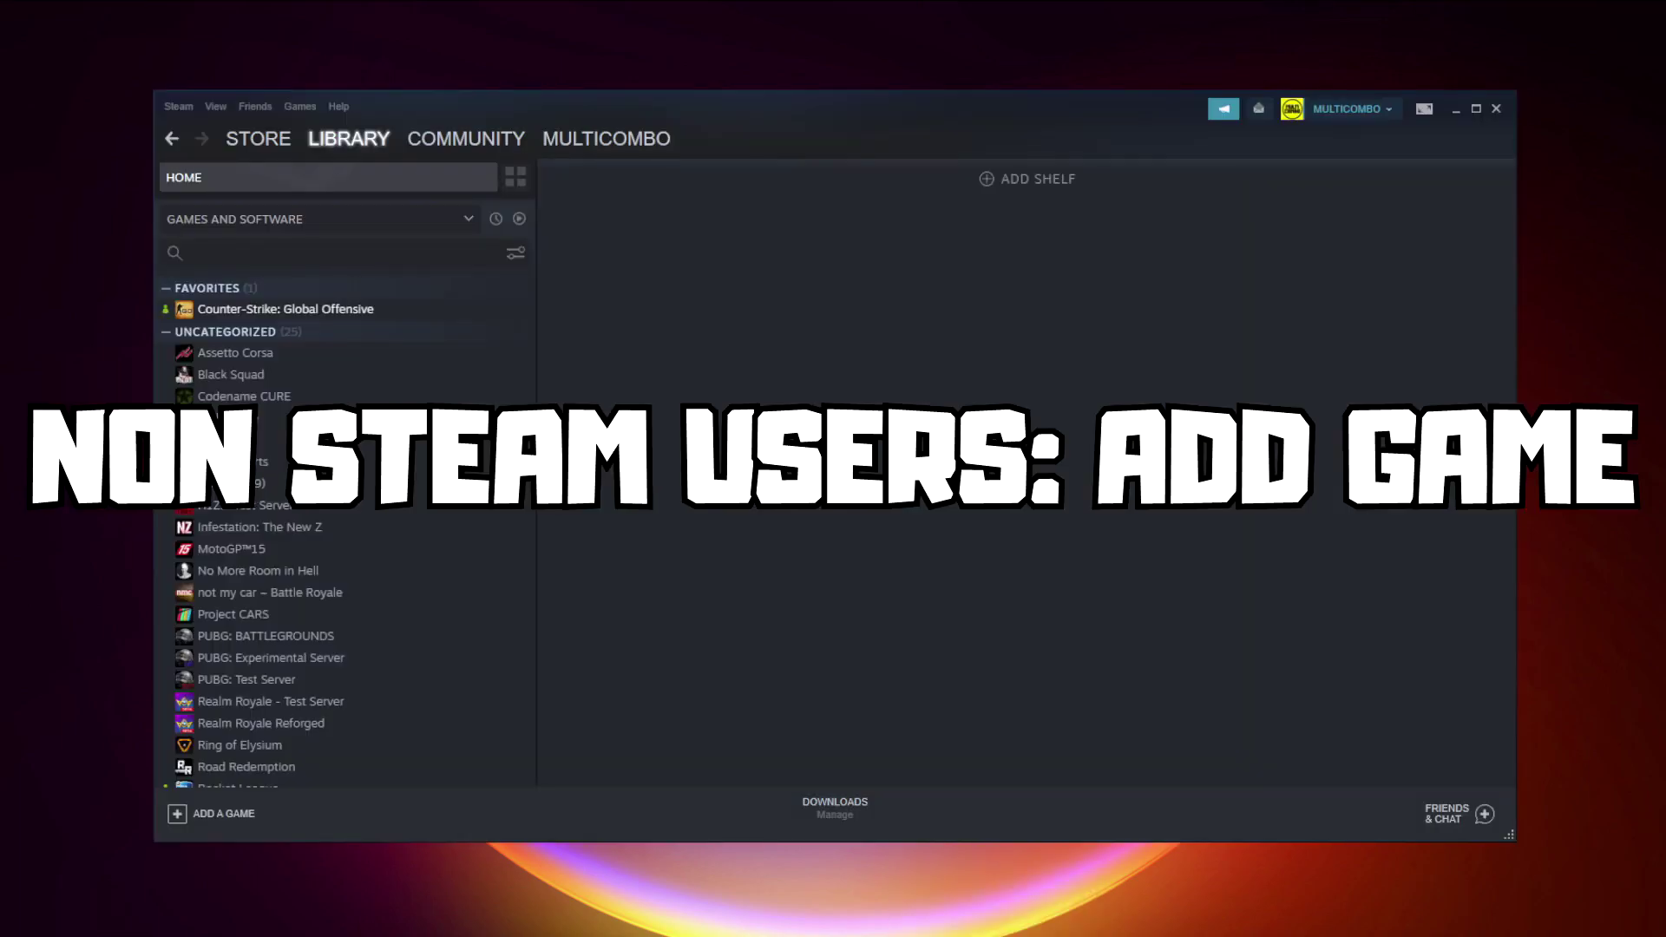
- Tick YOUR PROBLEMATIC GAME under Add a Non-Steam Game, add it, and select it in the library
click(221, 816)
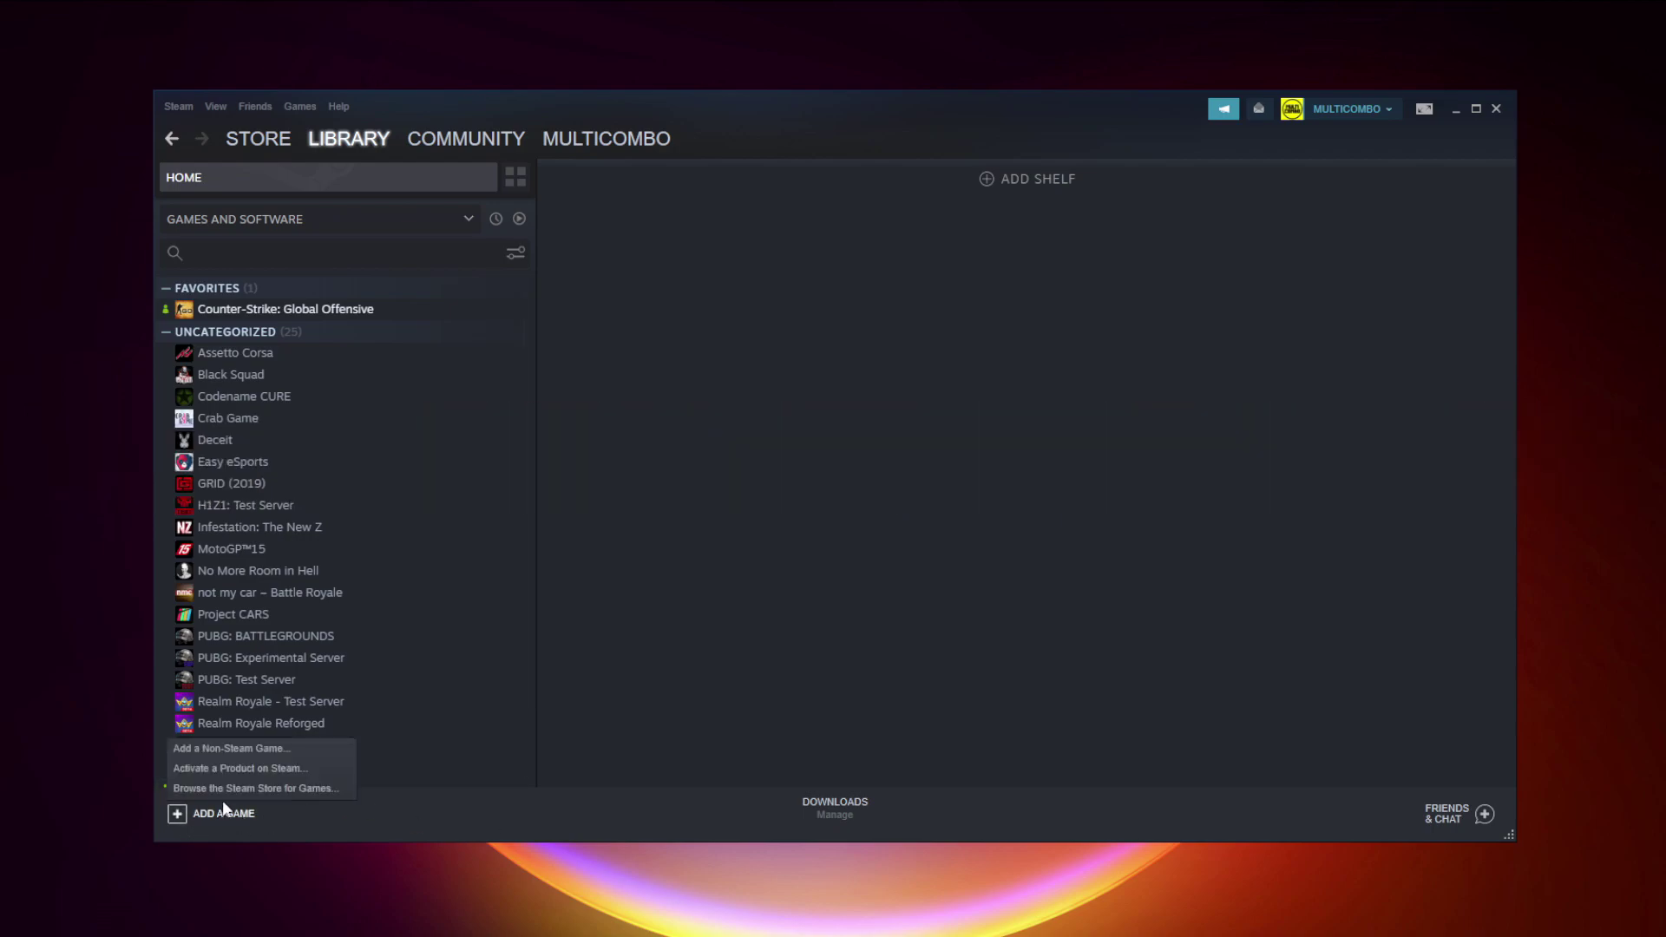
click(226, 752)
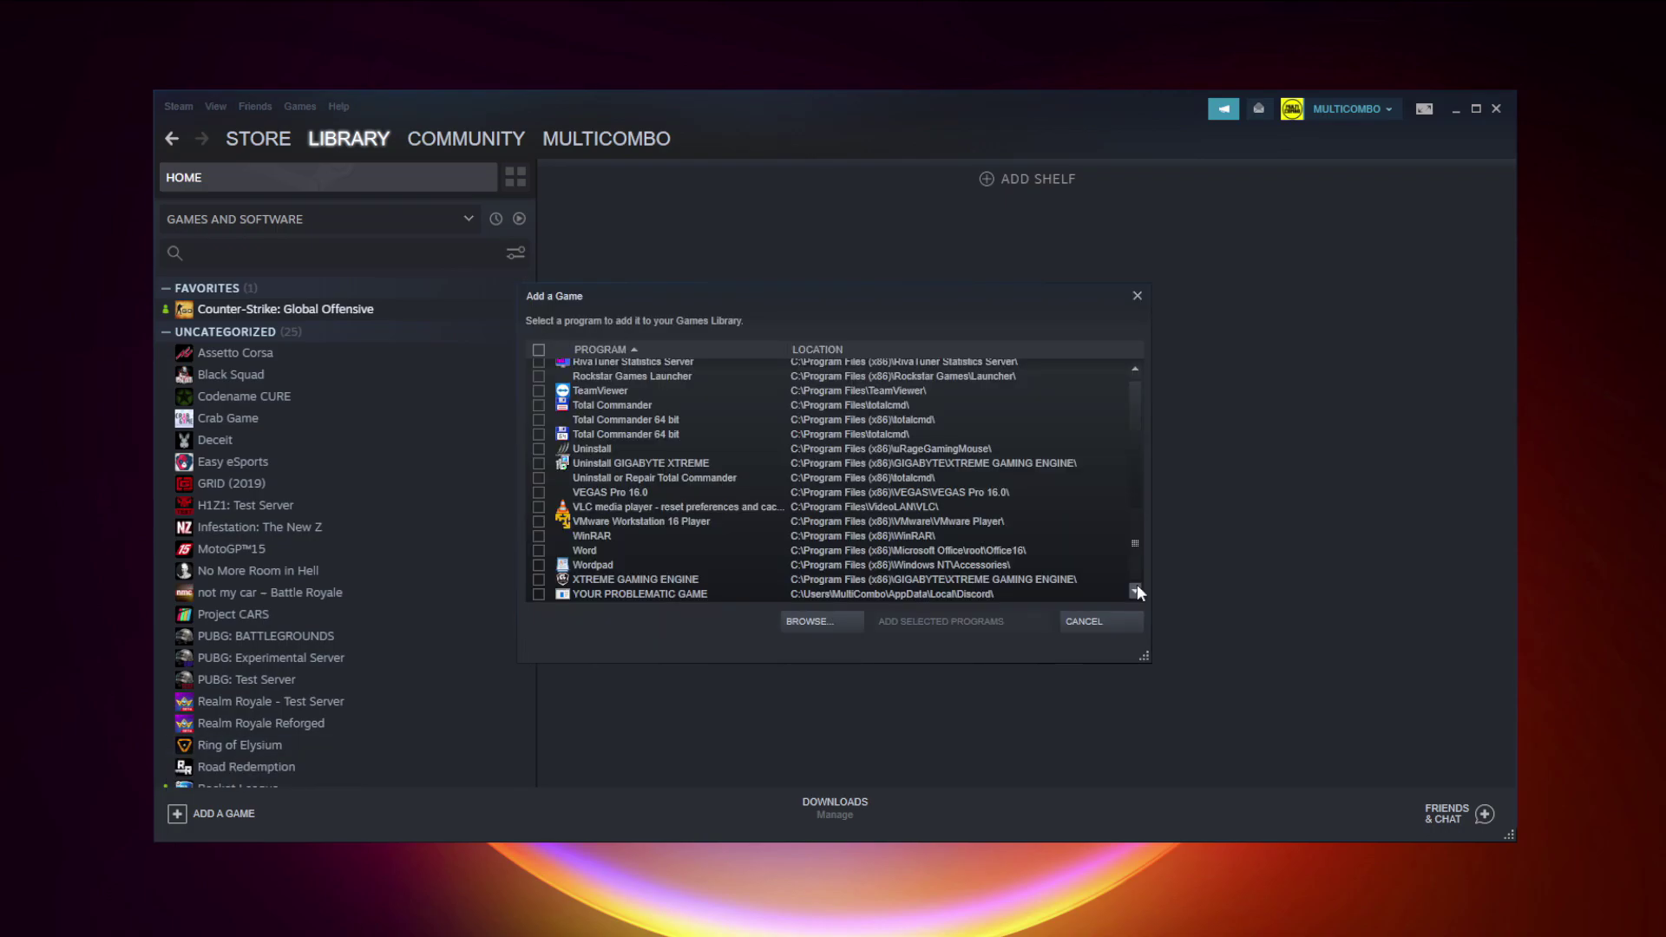
click(616, 595)
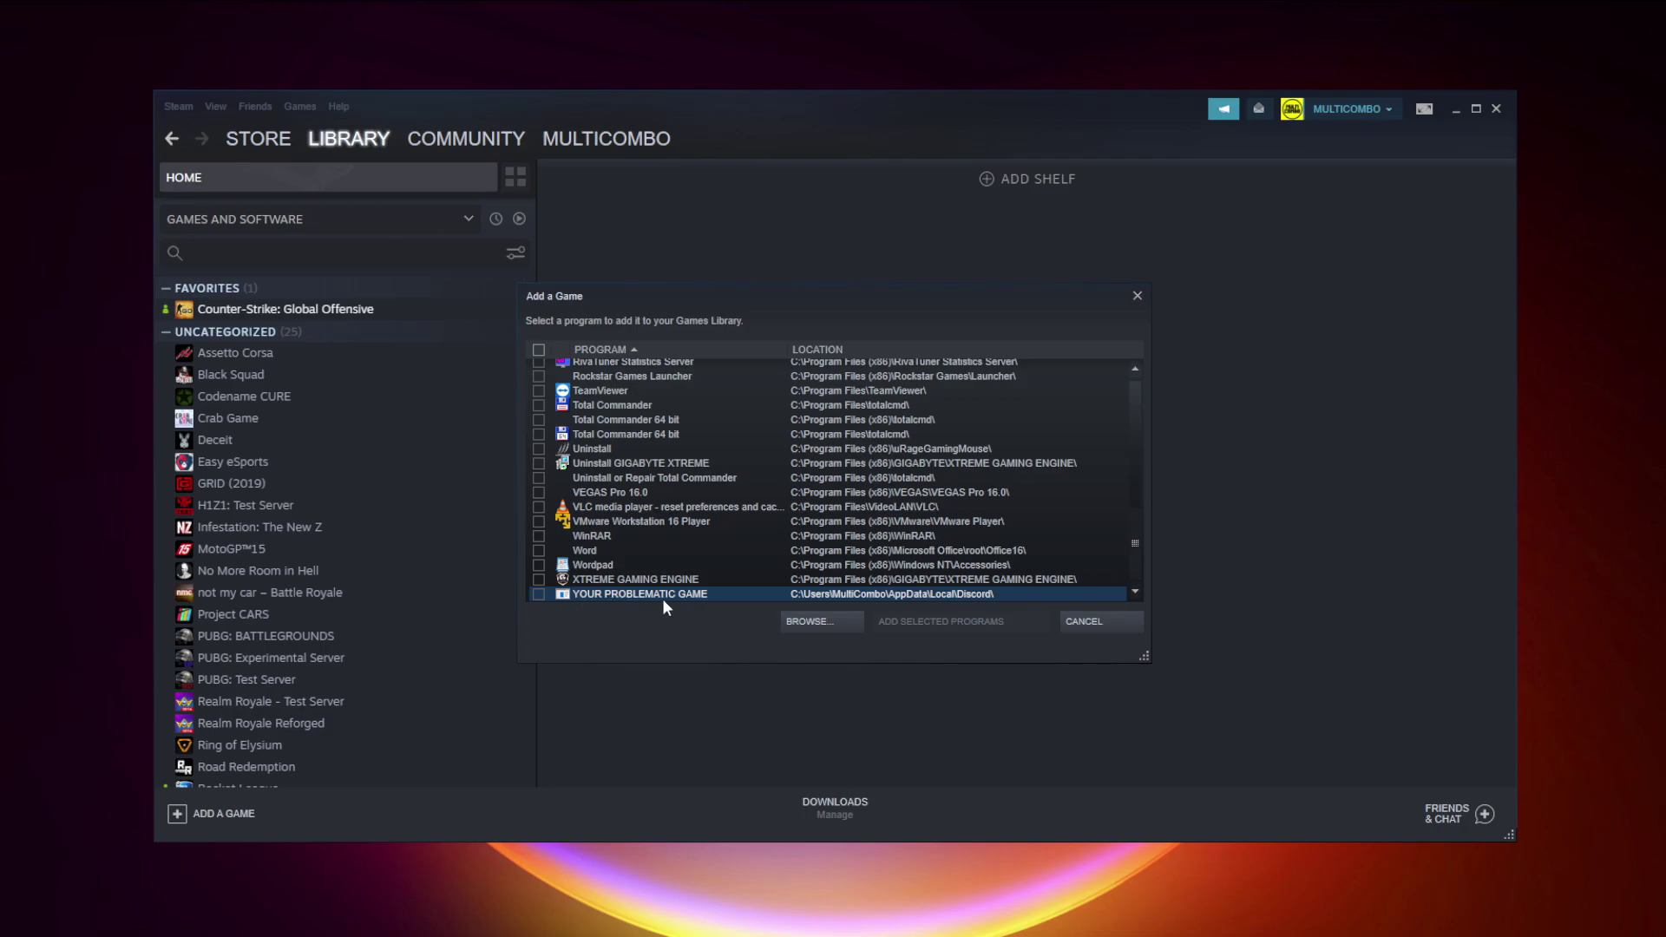
click(538, 595)
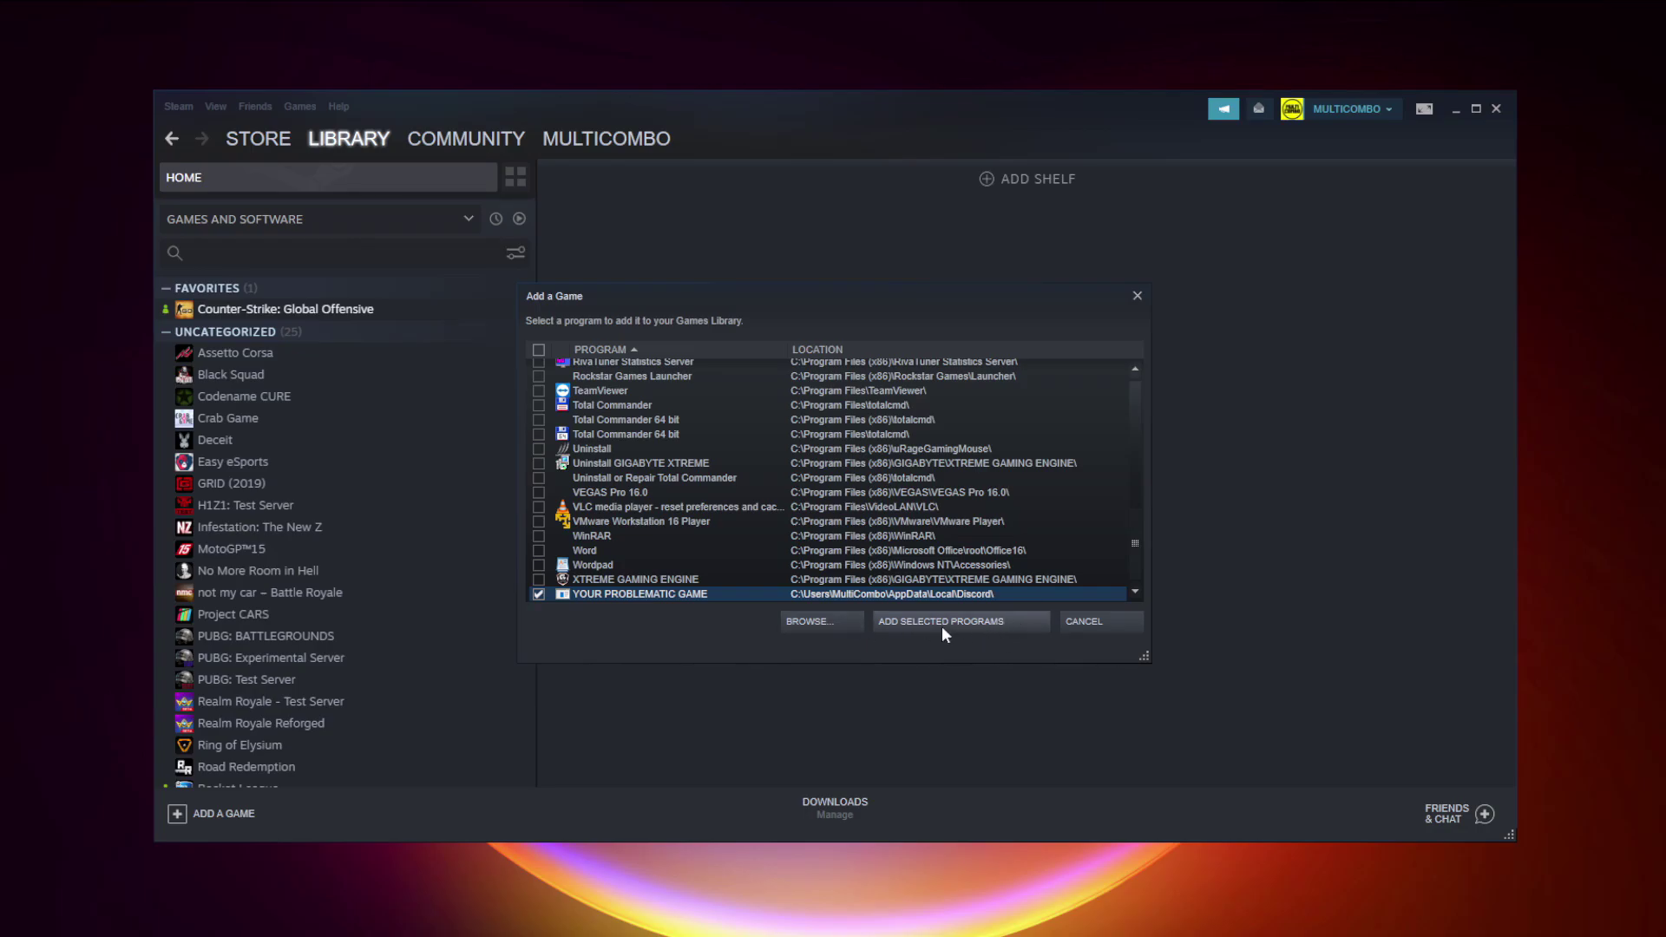
click(972, 626)
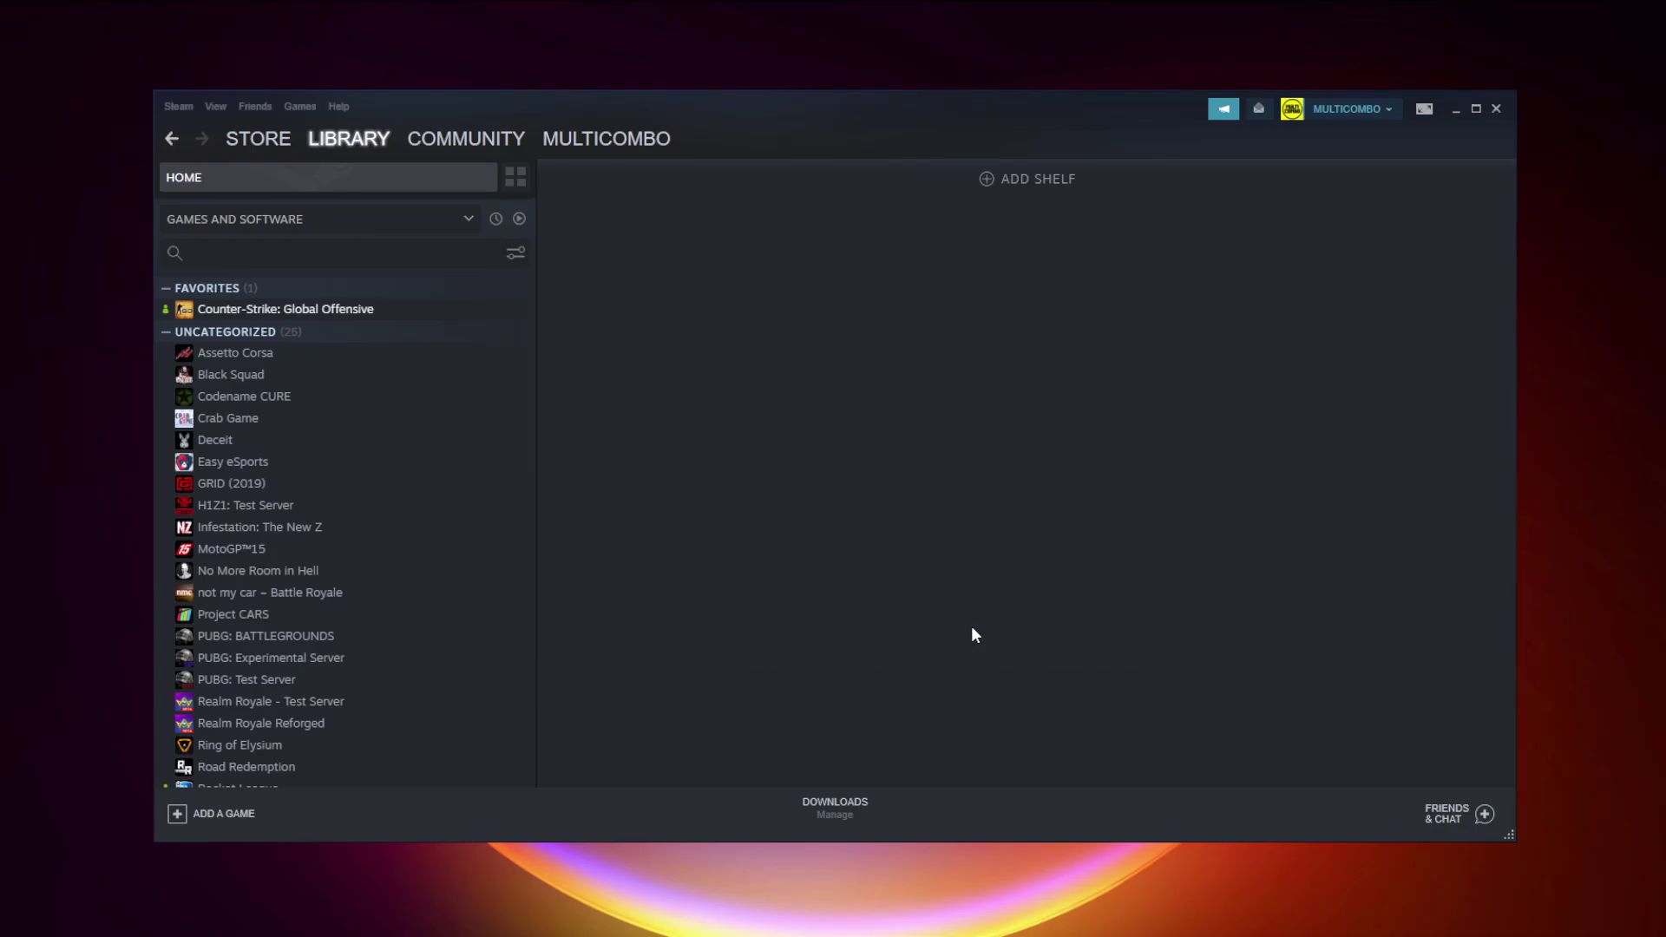
scroll(480, 559, down, 3)
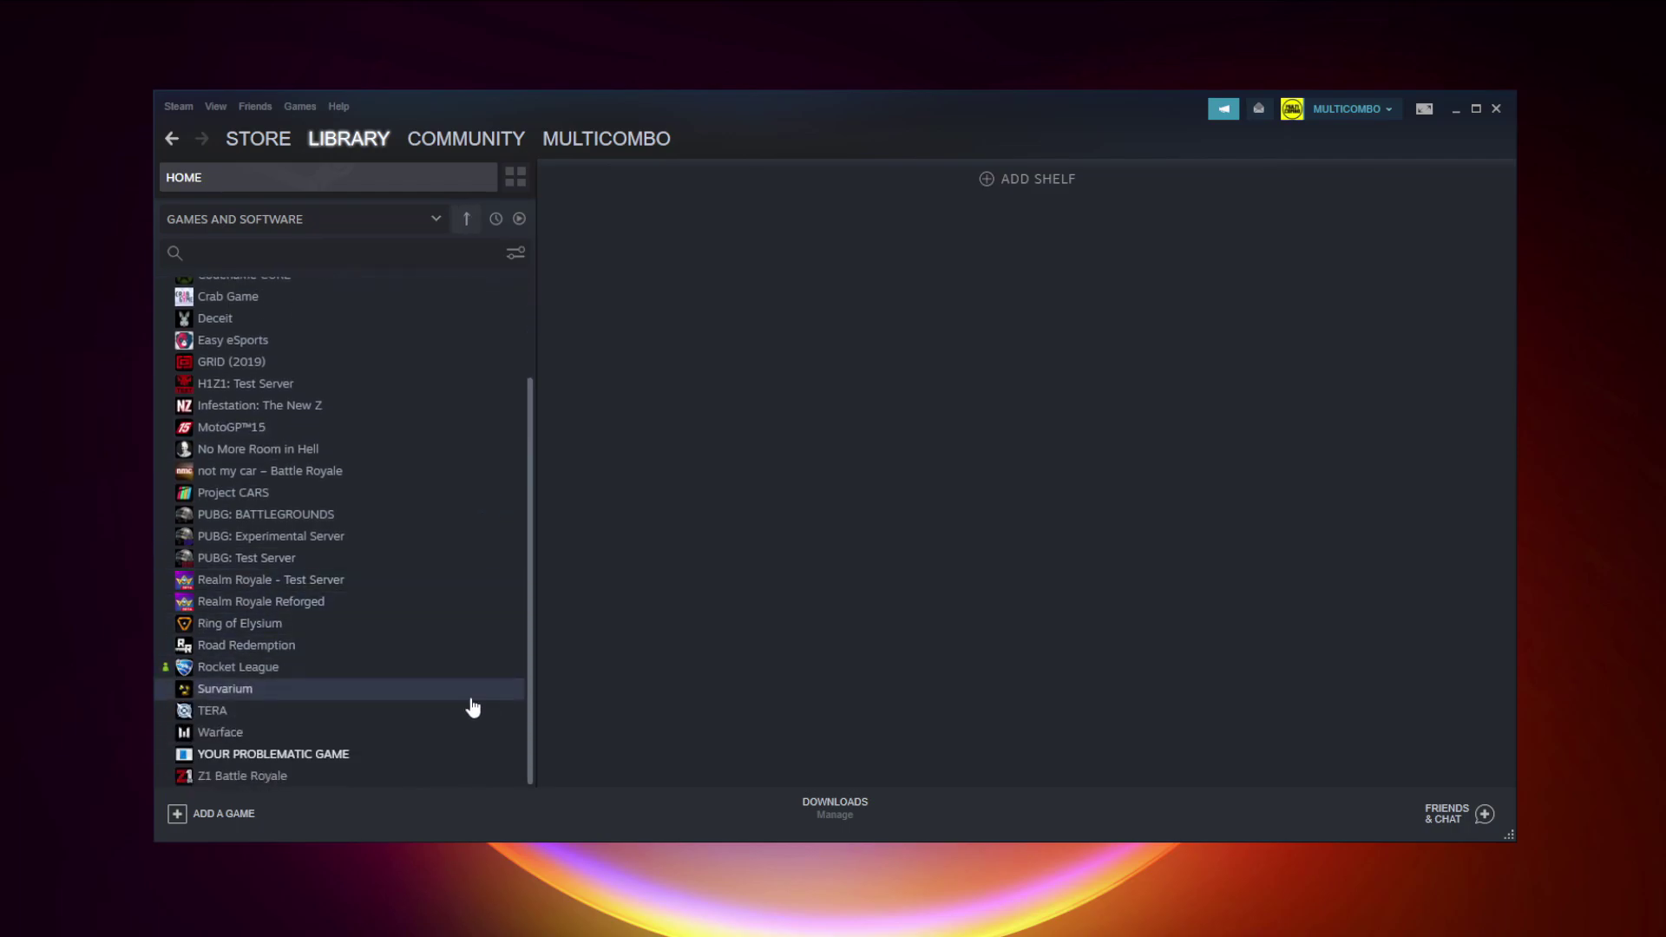
click(323, 755)
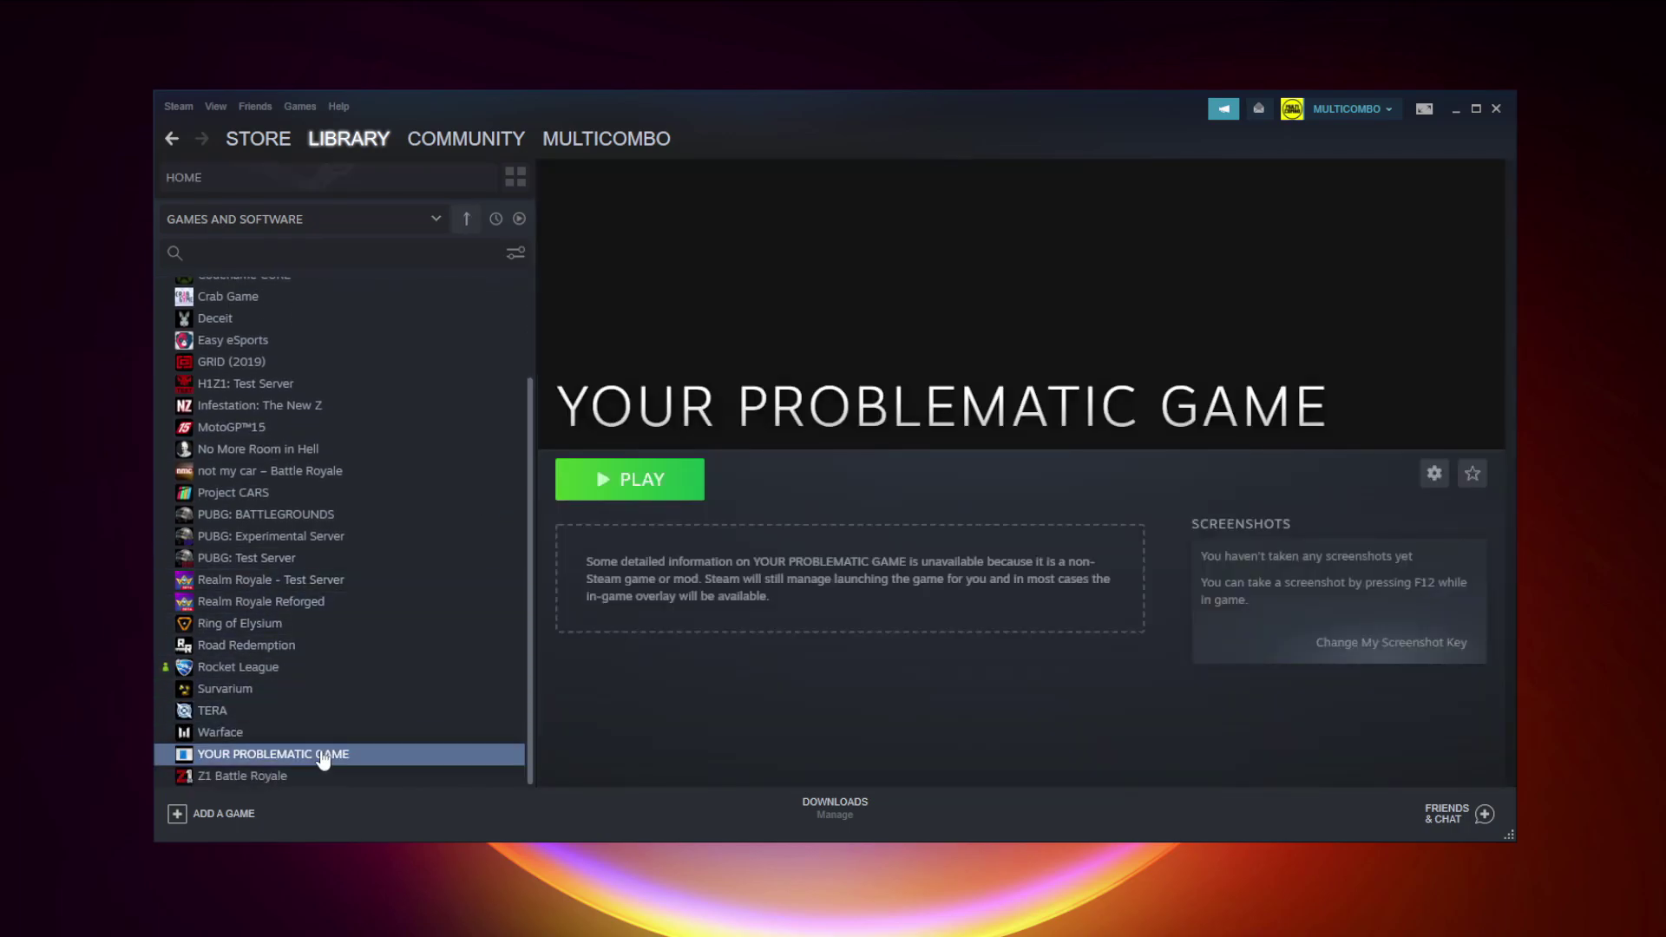
- Go to Steam Settings > Controller and open General Controller Settings
click(174, 106)
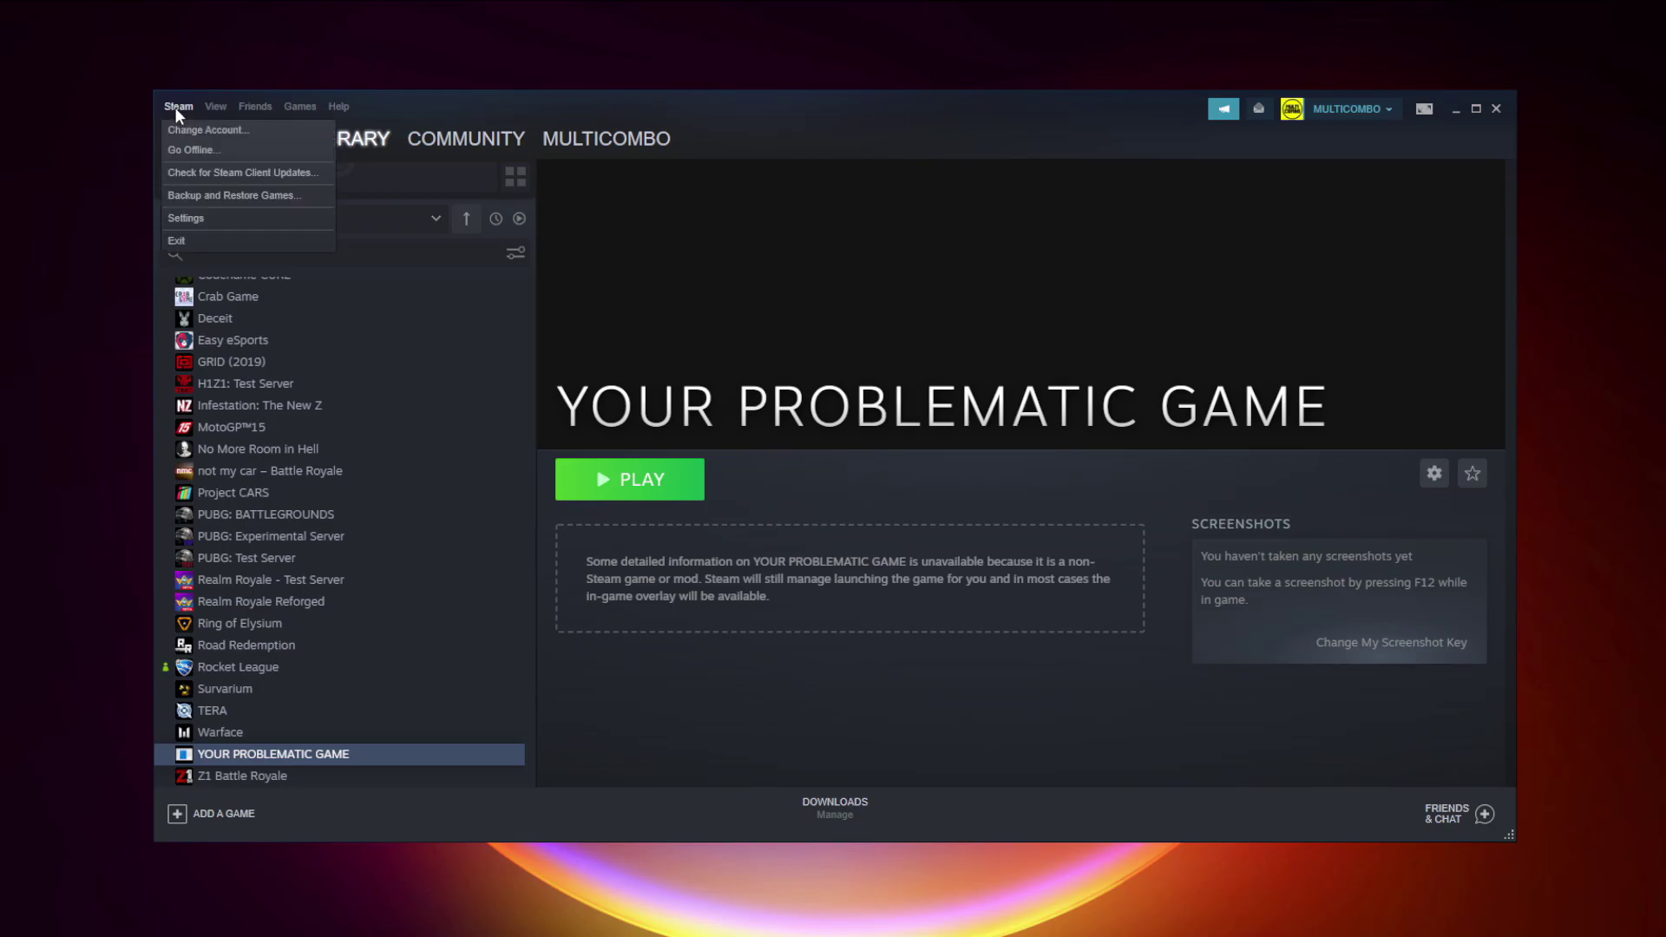
click(210, 219)
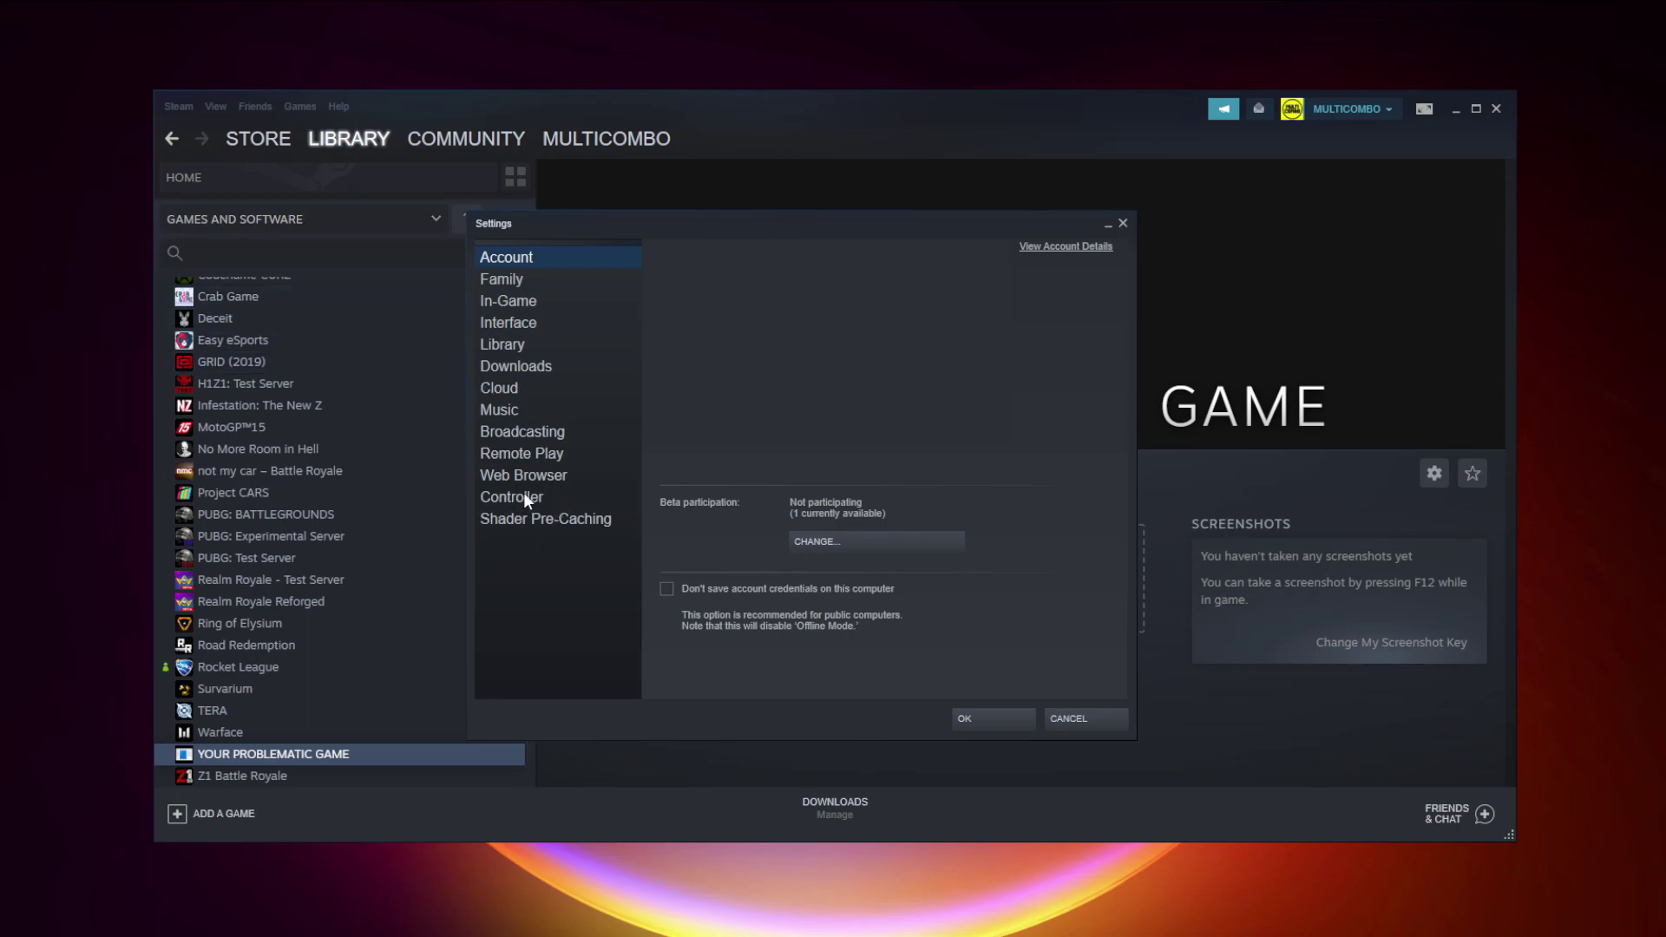
click(546, 496)
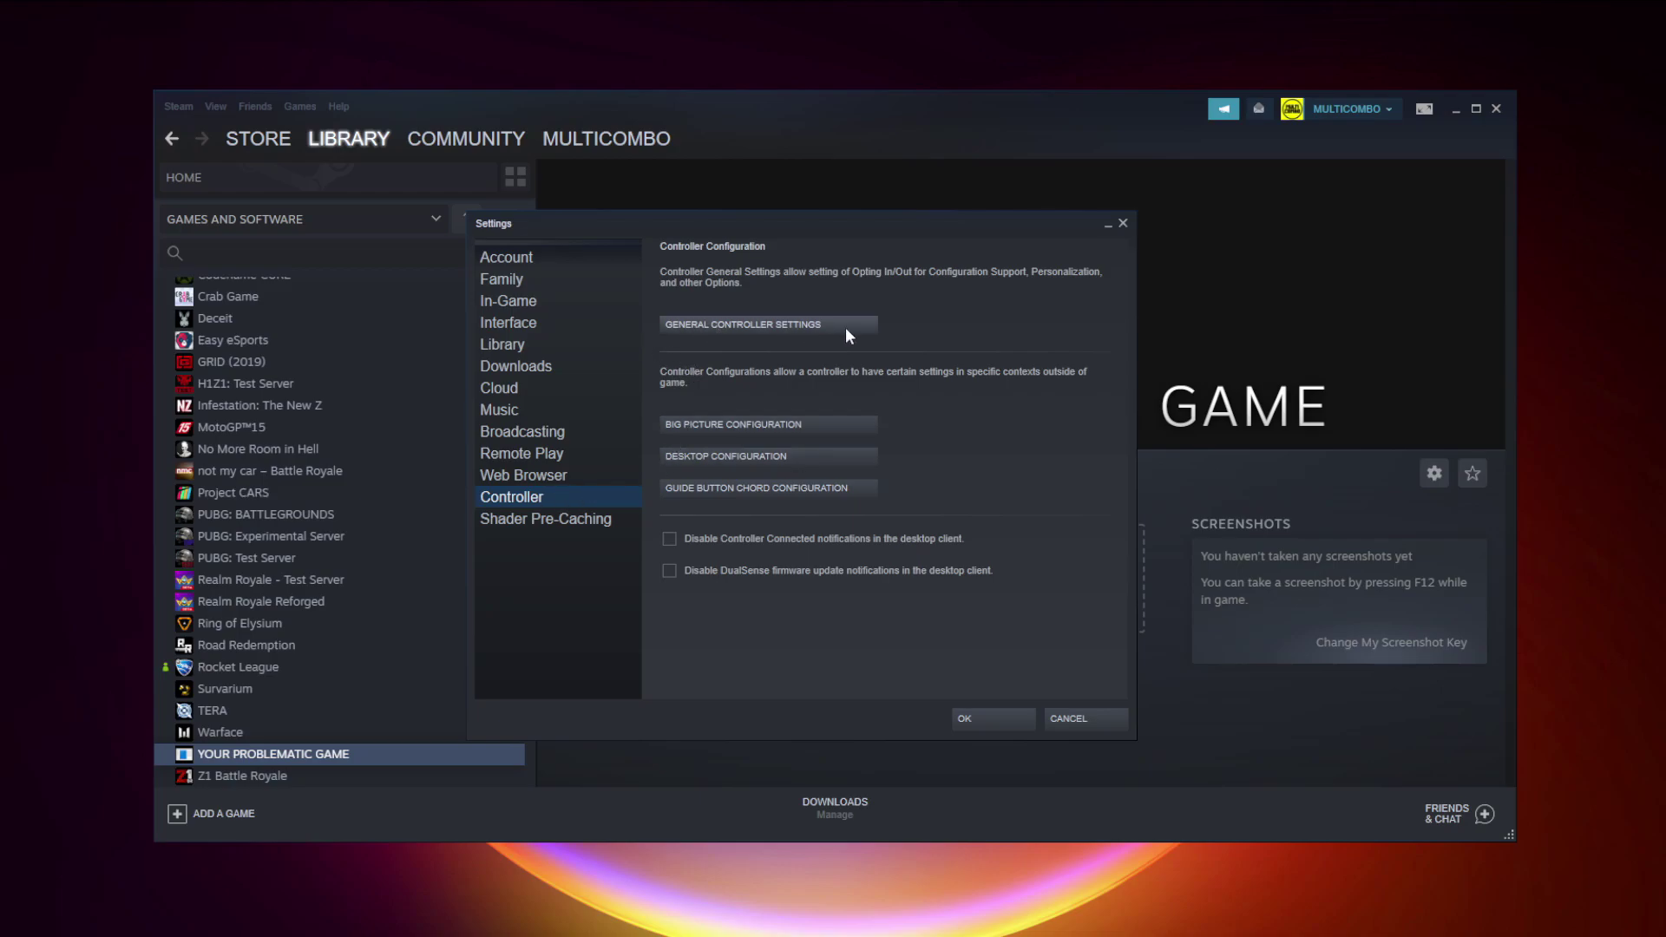
click(770, 326)
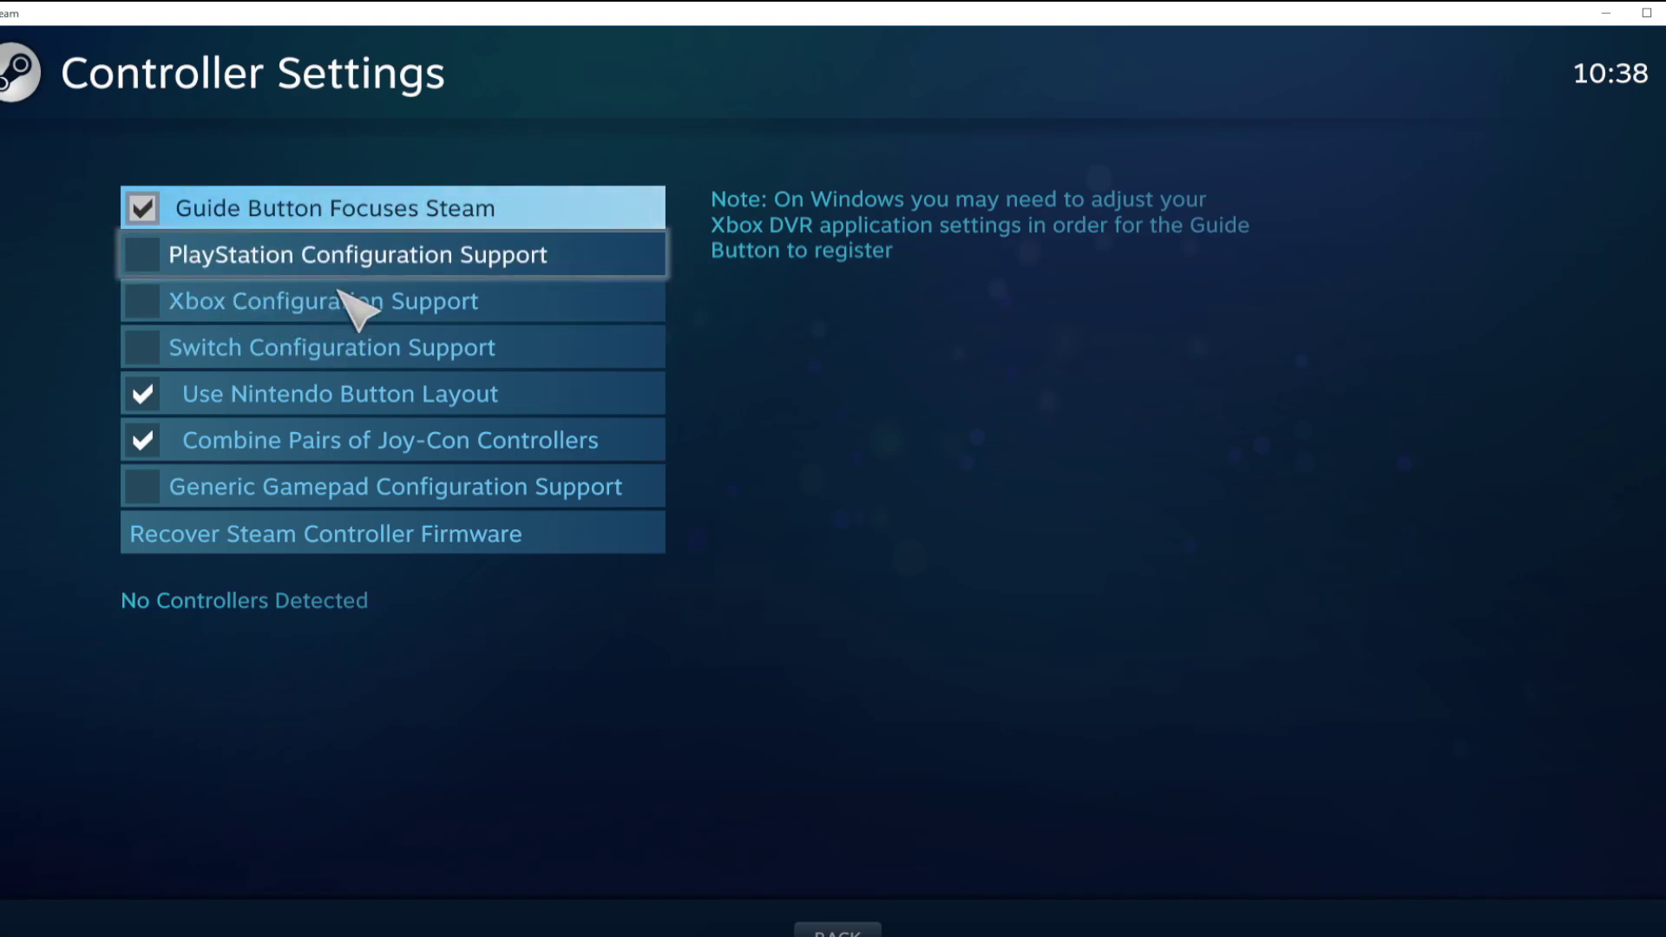
- Tick Xbox Configuration Support, then open and exit the Xbox 360 Controller's calibration
click(155, 302)
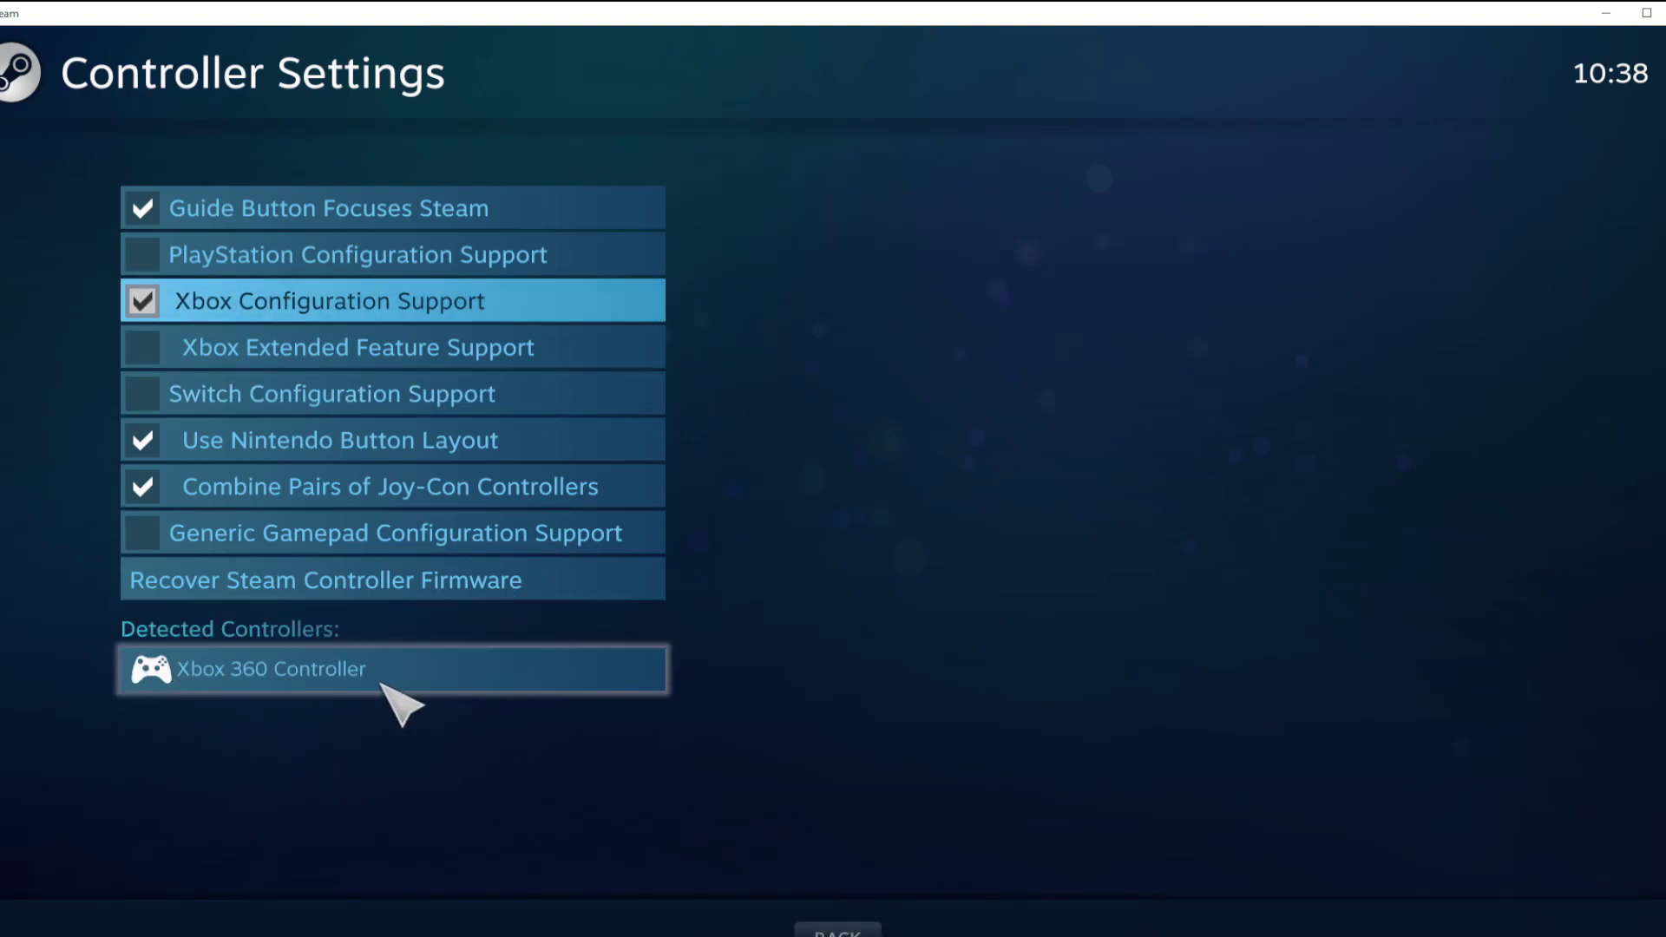
click(461, 677)
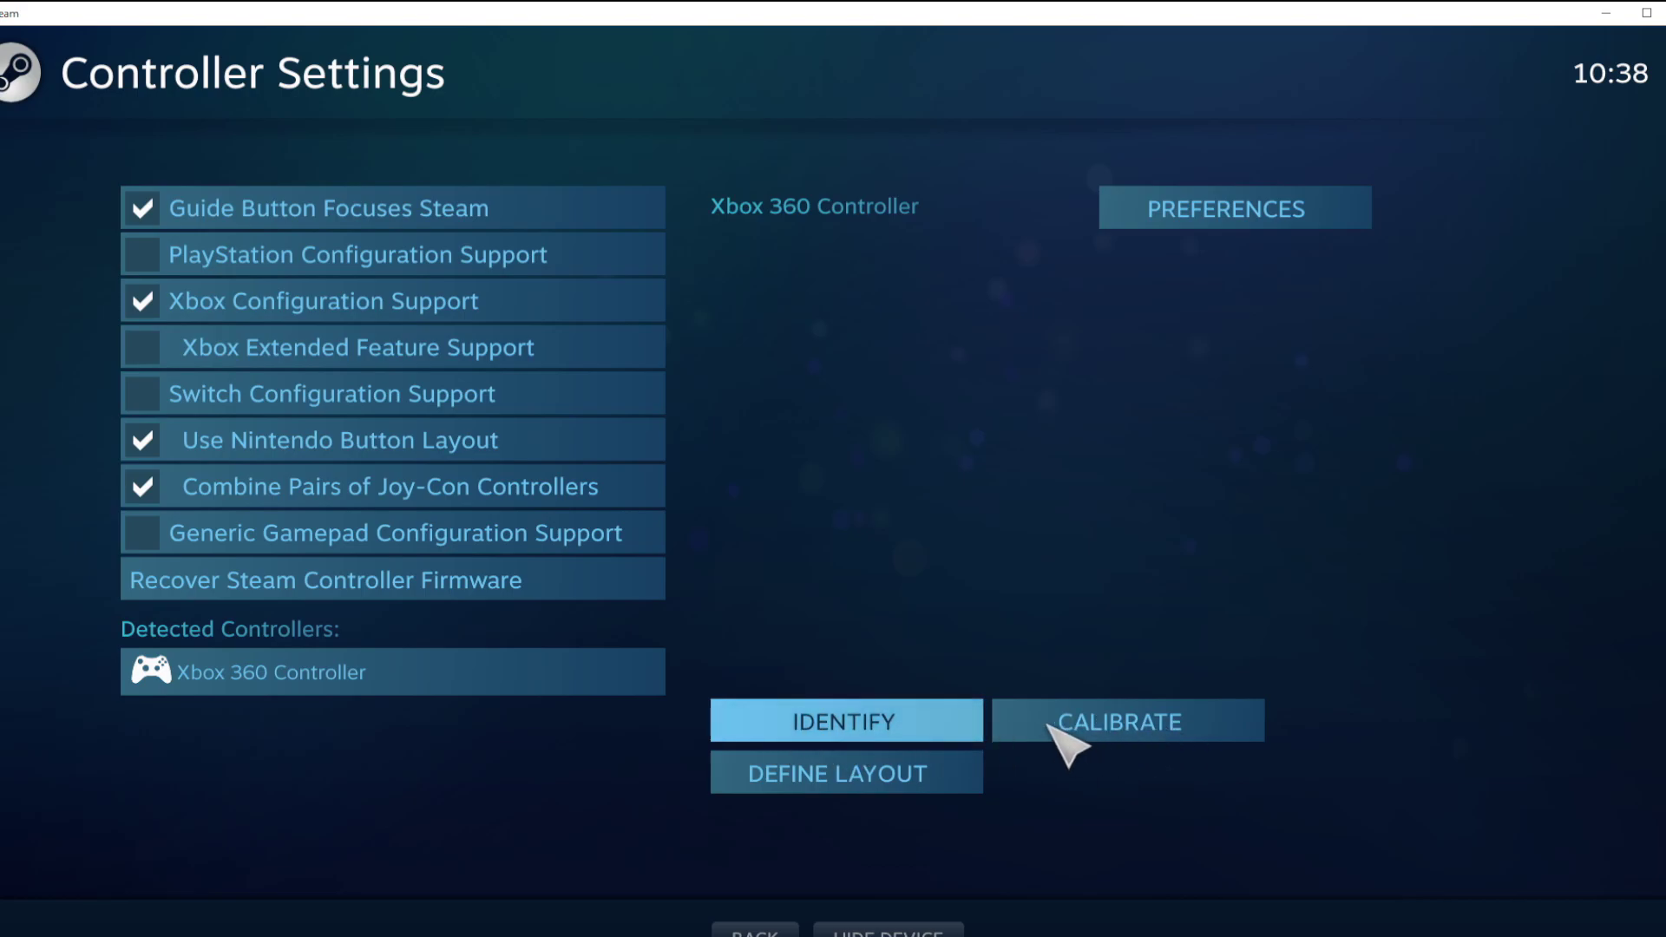
click(1128, 731)
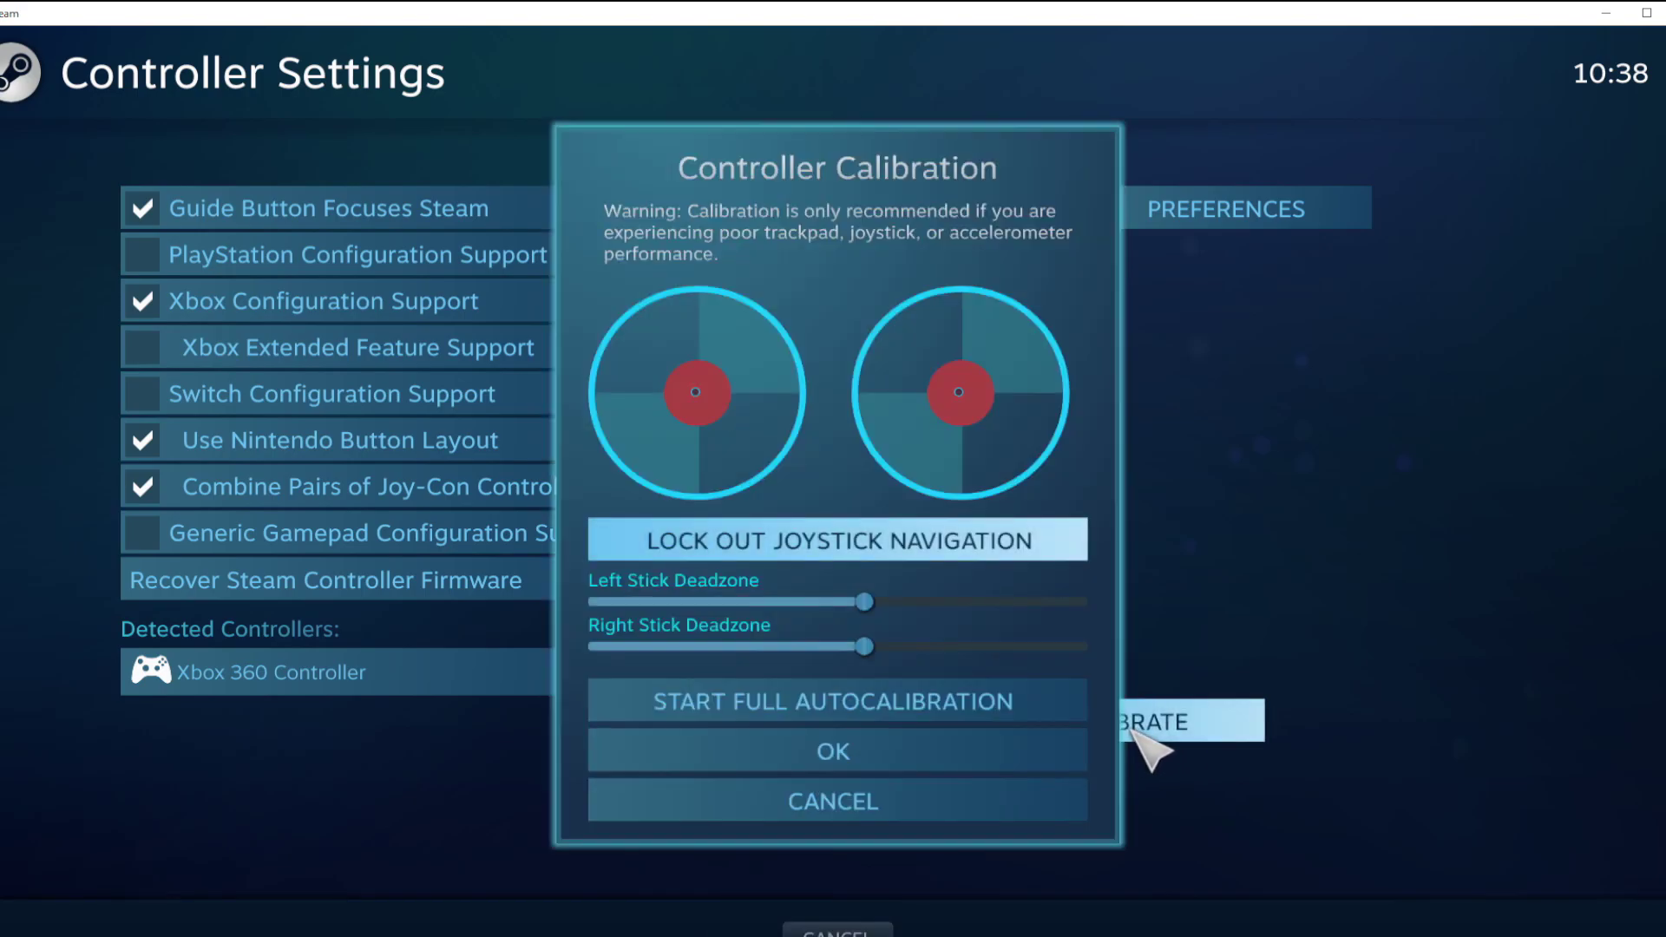
key(Escape)
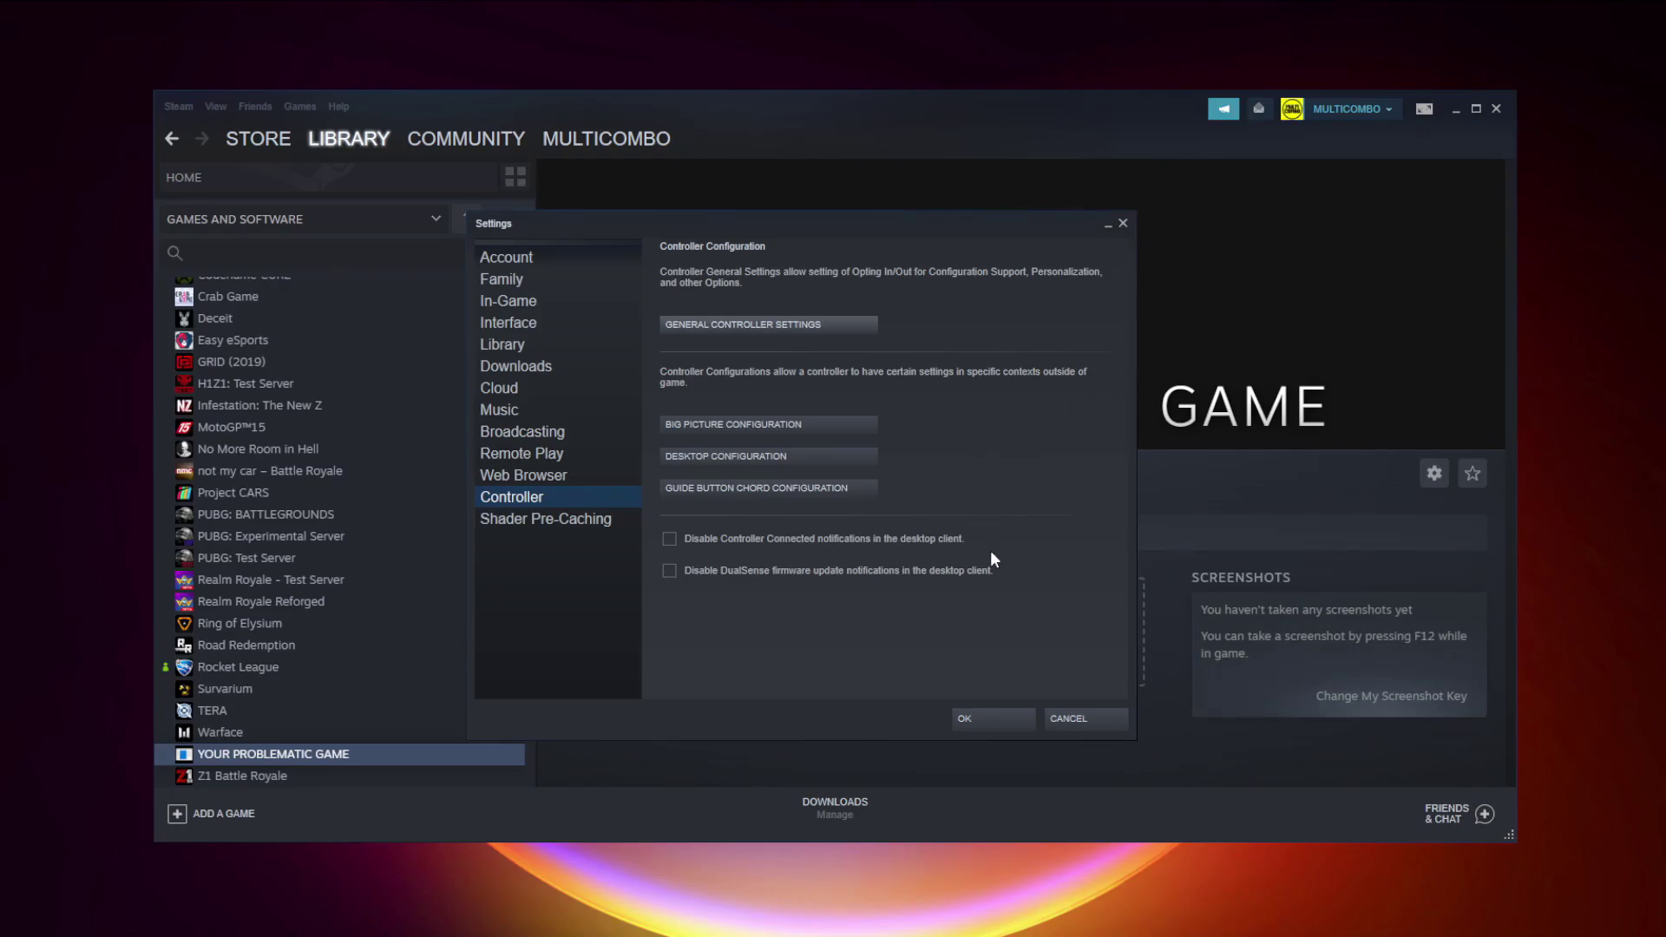
- Confirm the Settings dialog with OK to save the controller settings
click(993, 719)
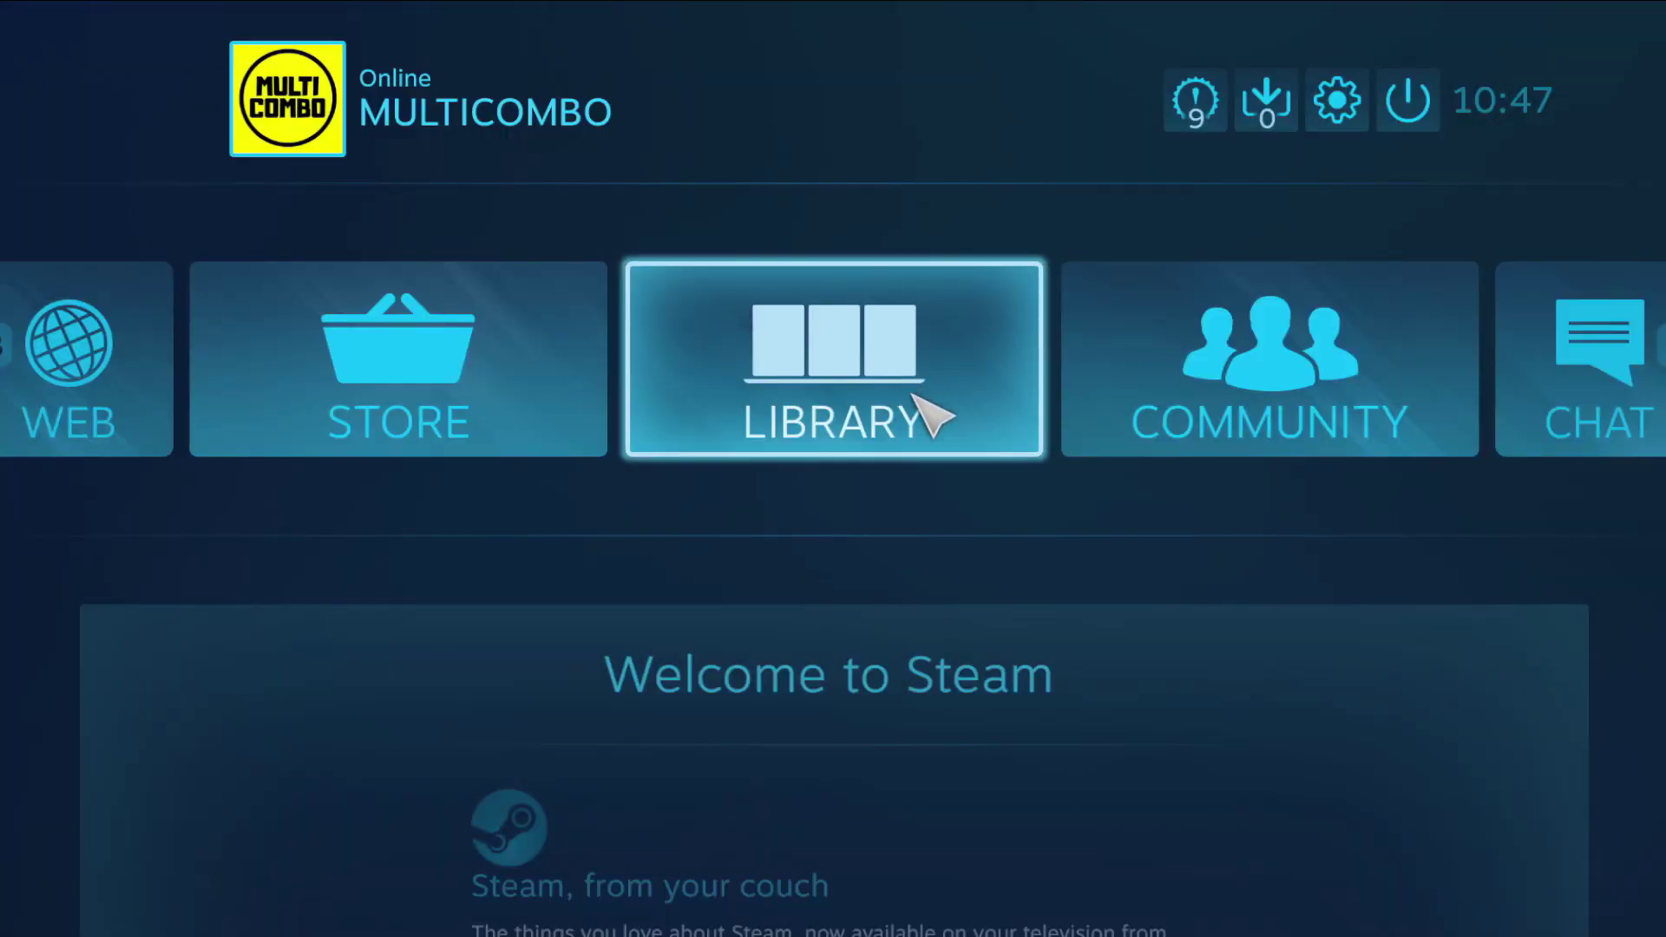
- In the Big Picture library, open the game's Manage Game > Controller Options
click(852, 431)
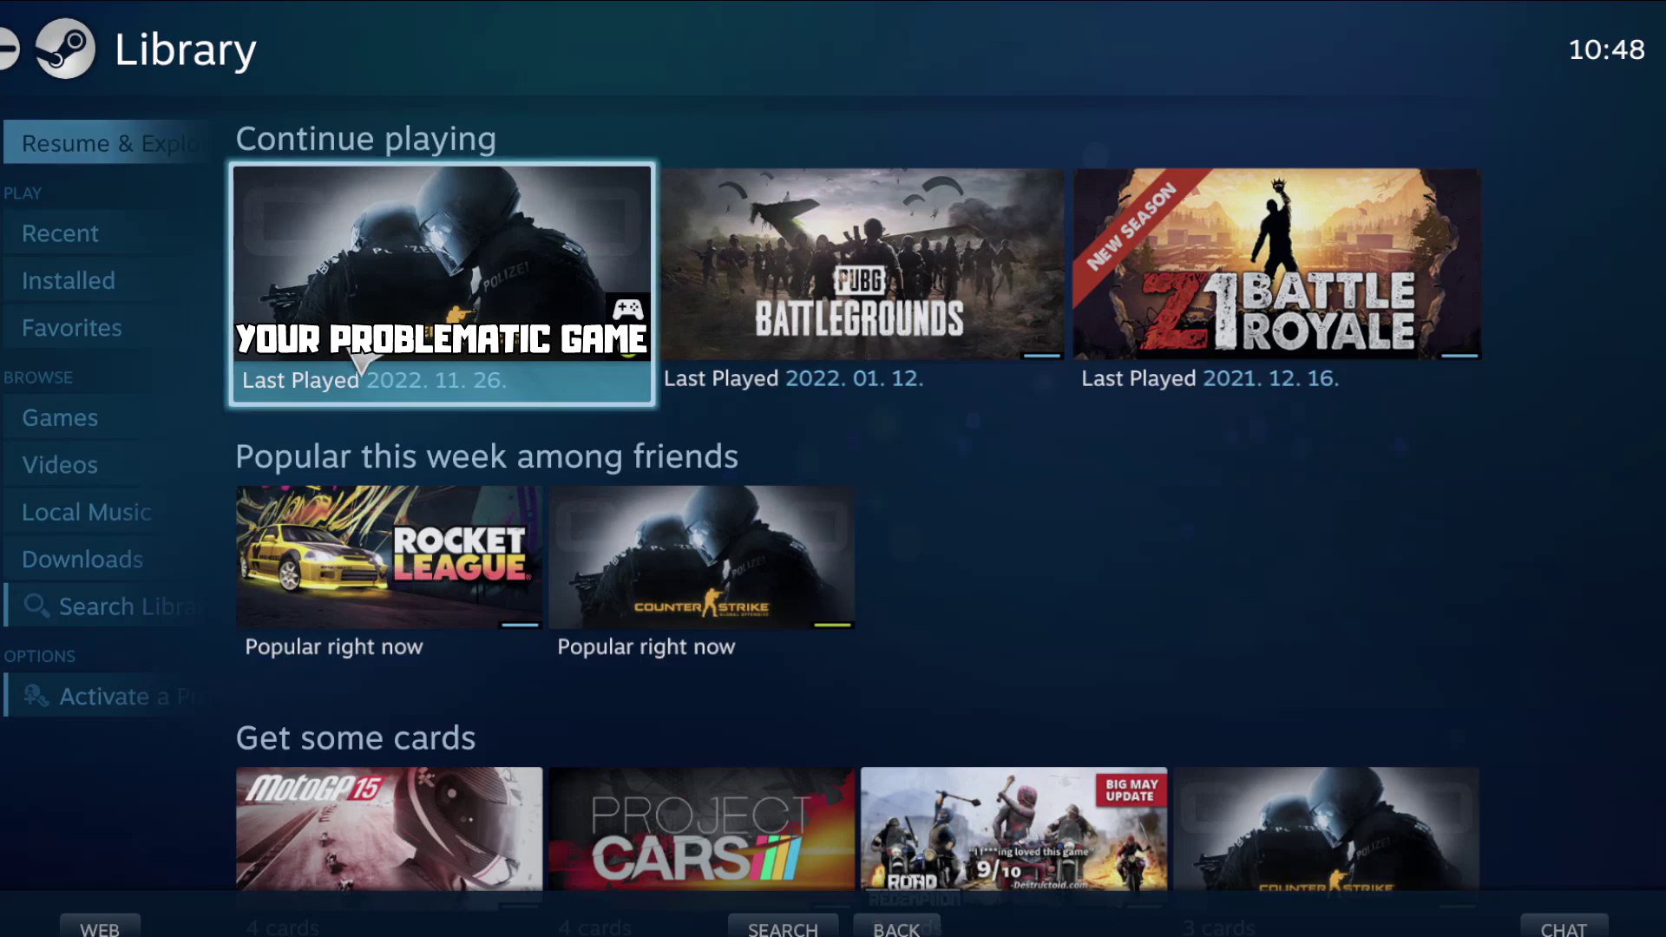
click(427, 352)
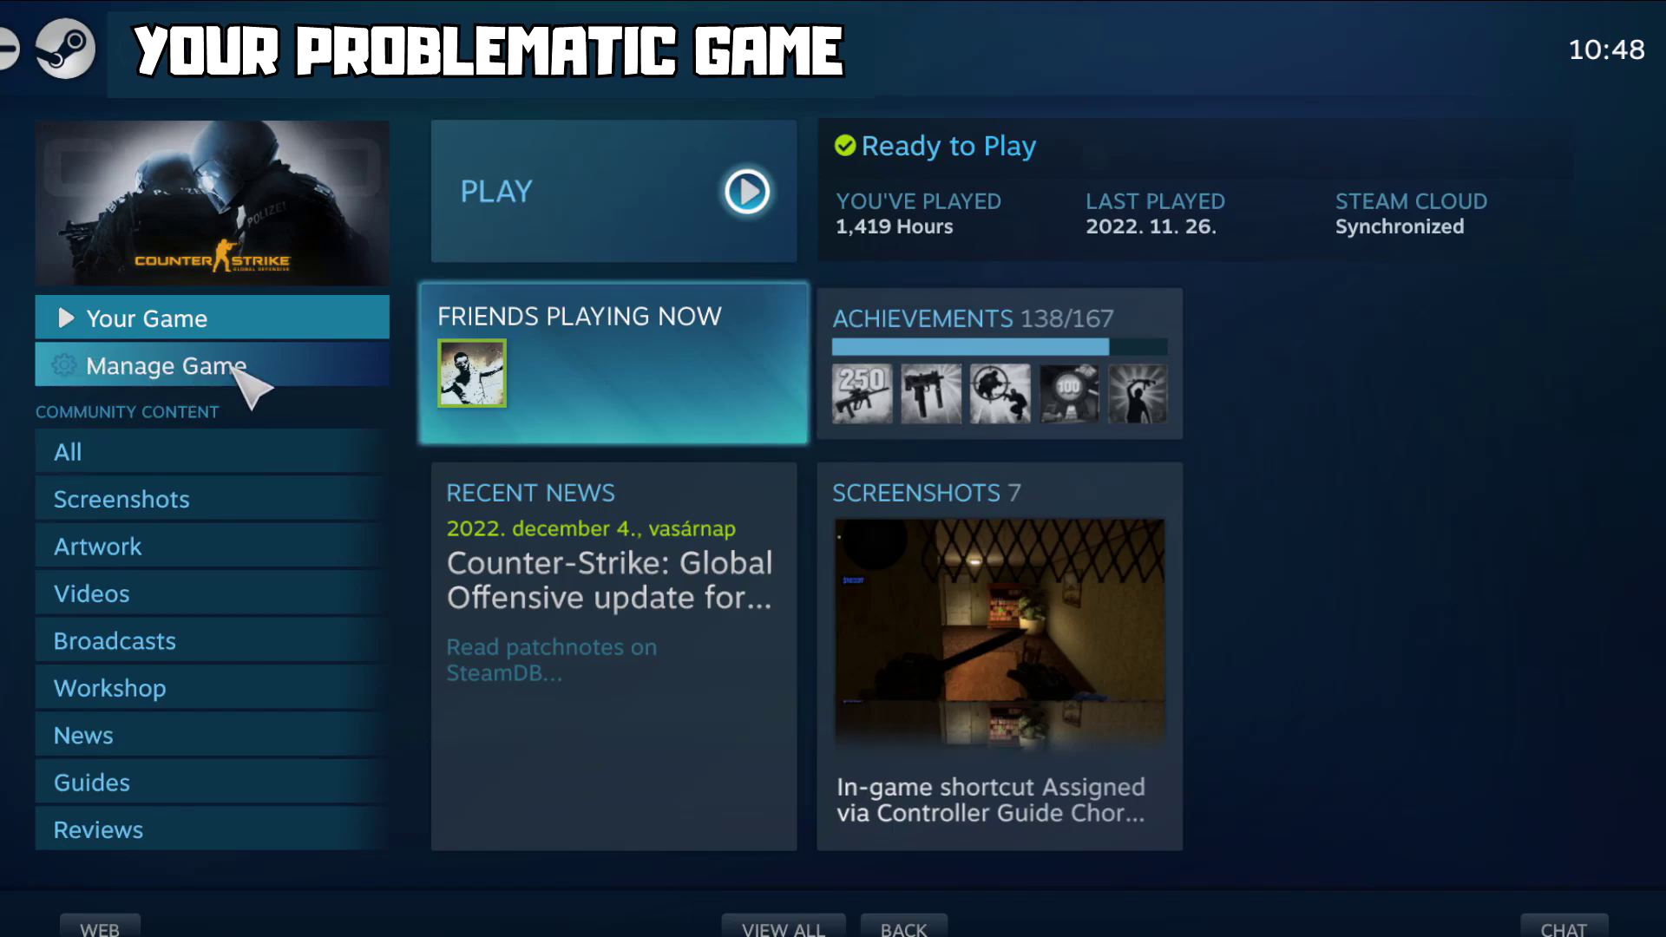
click(232, 367)
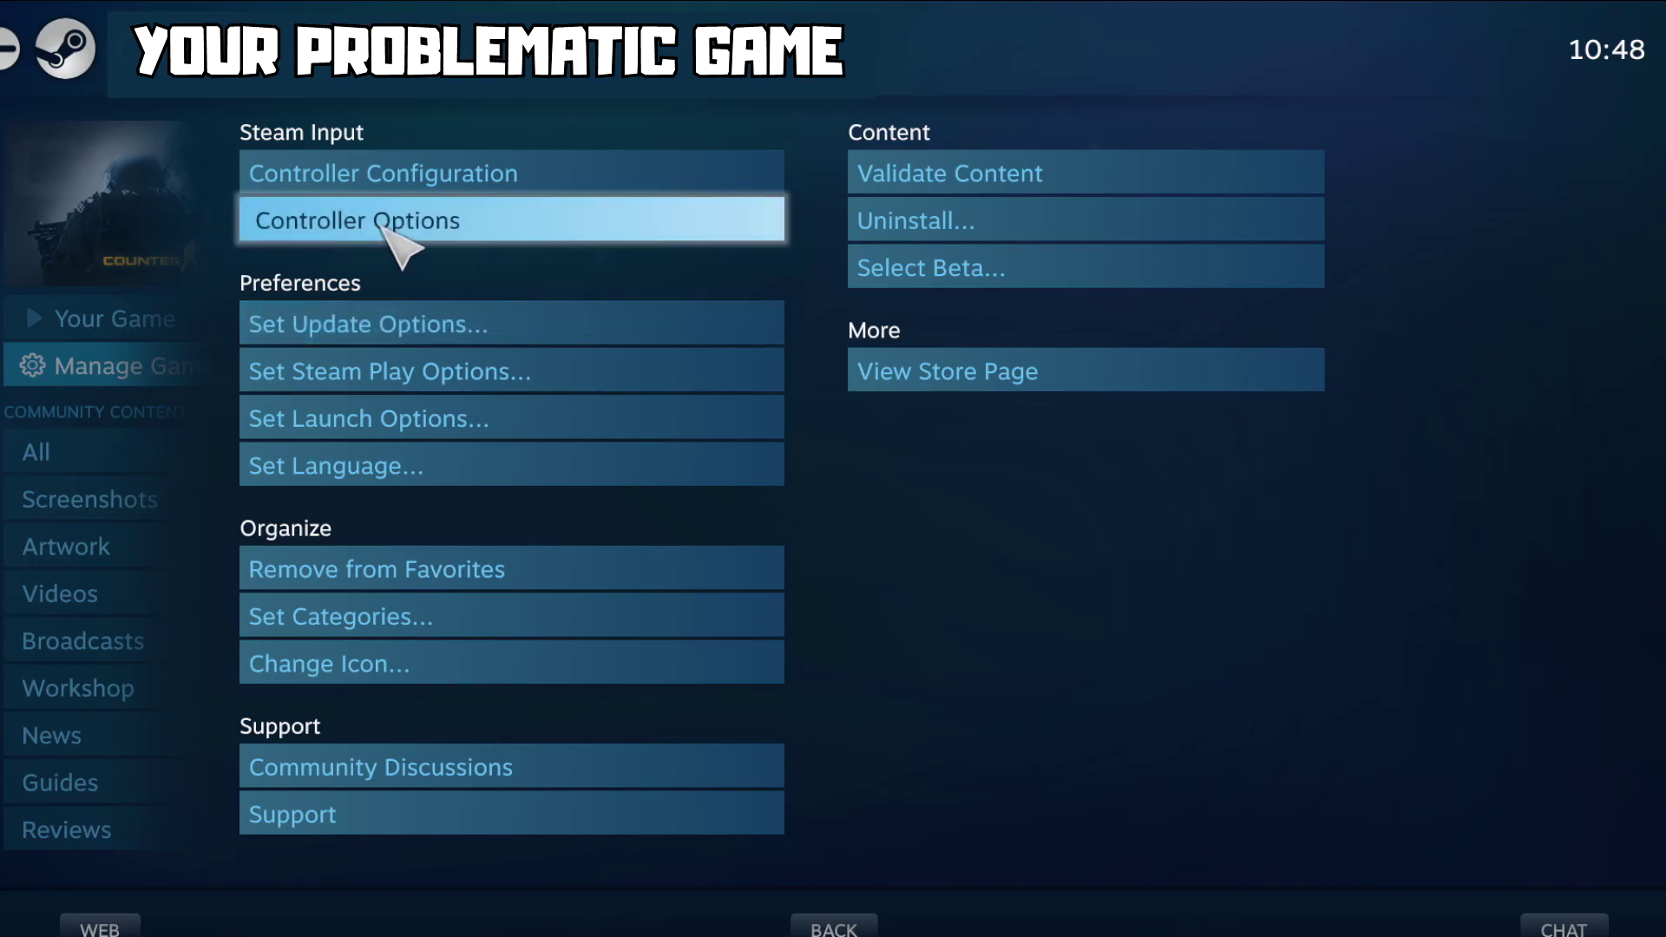
click(473, 221)
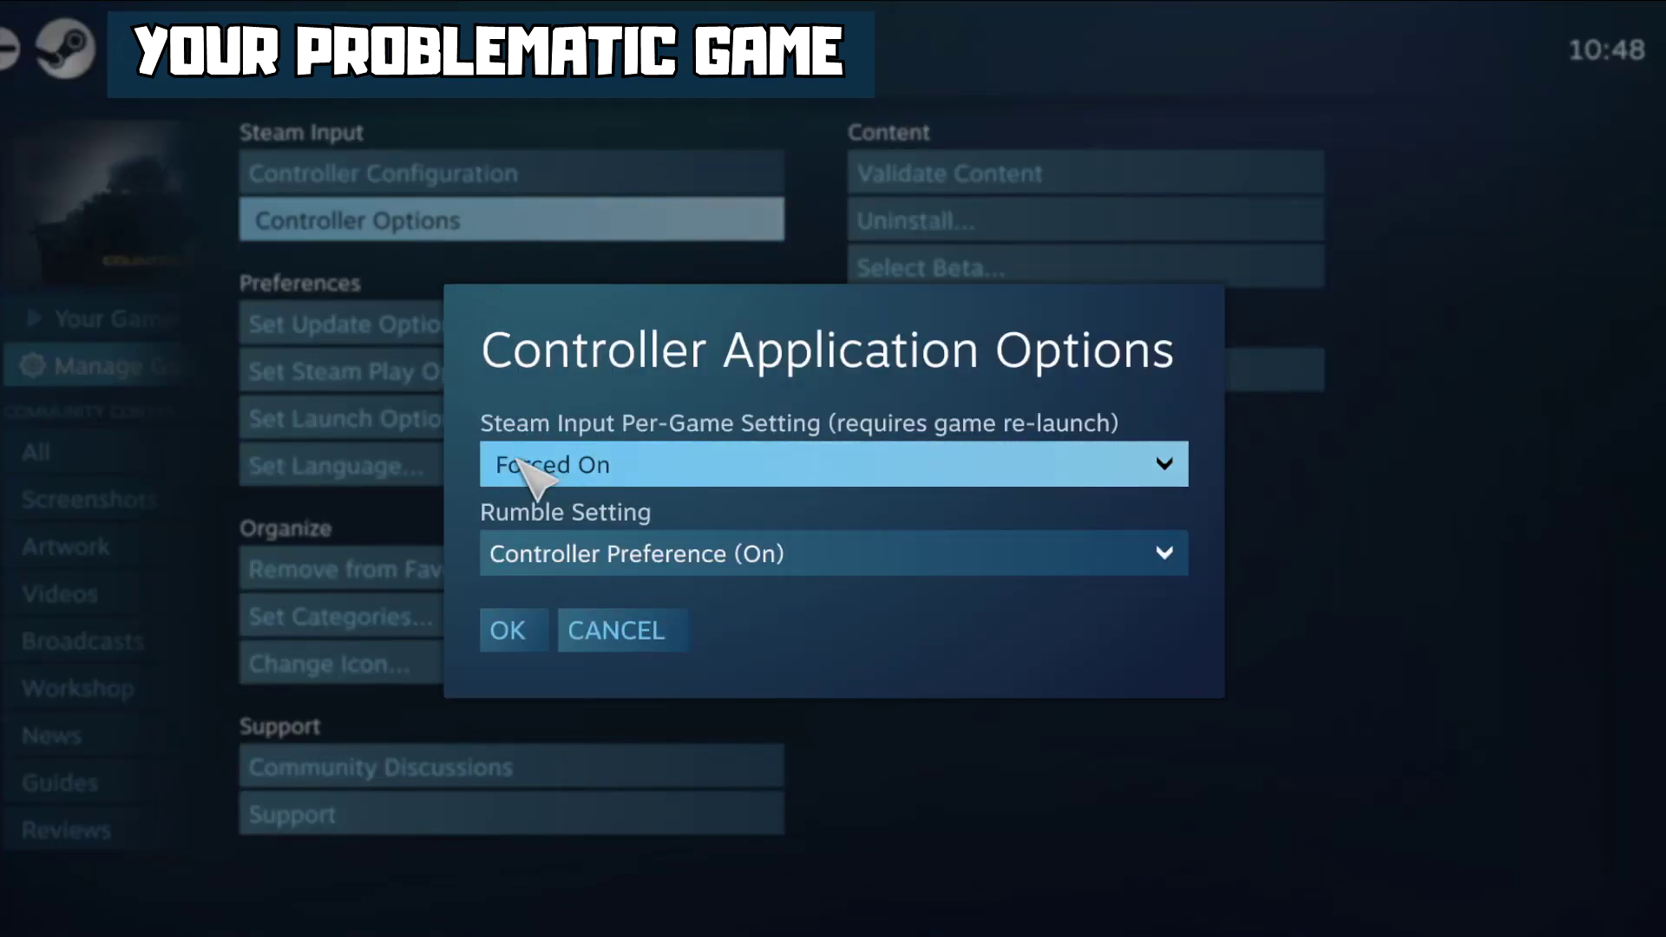
- Set Steam Input Per-Game Setting to Forced Off, confirm with OK, and return to Your Game
click(793, 484)
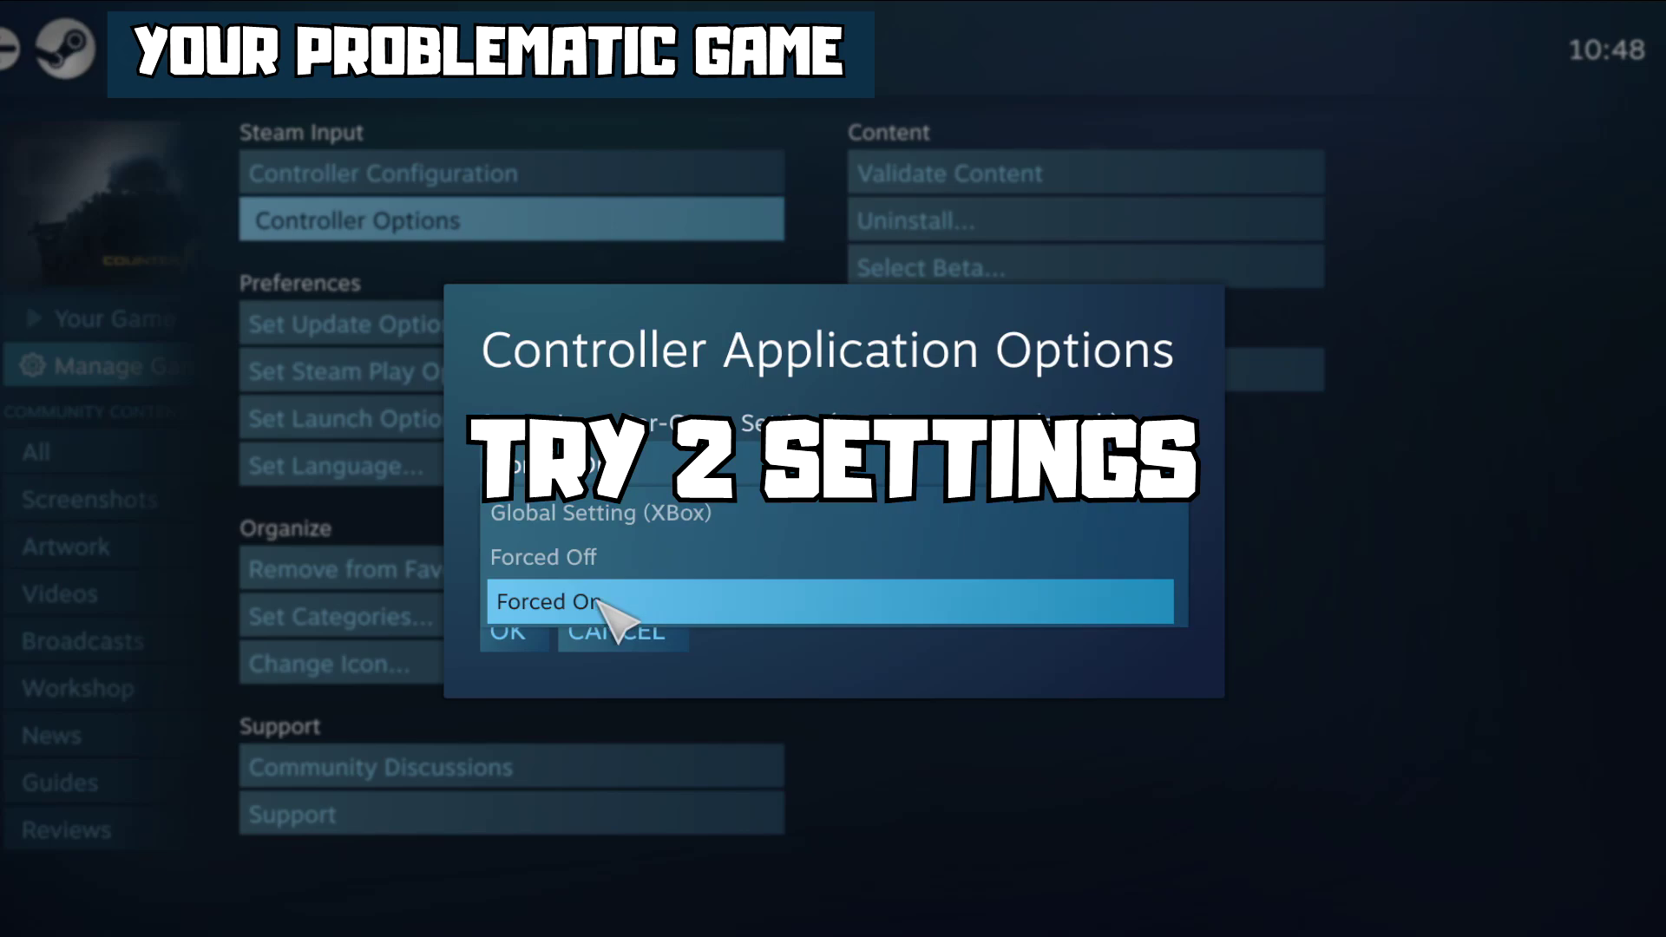
click(576, 558)
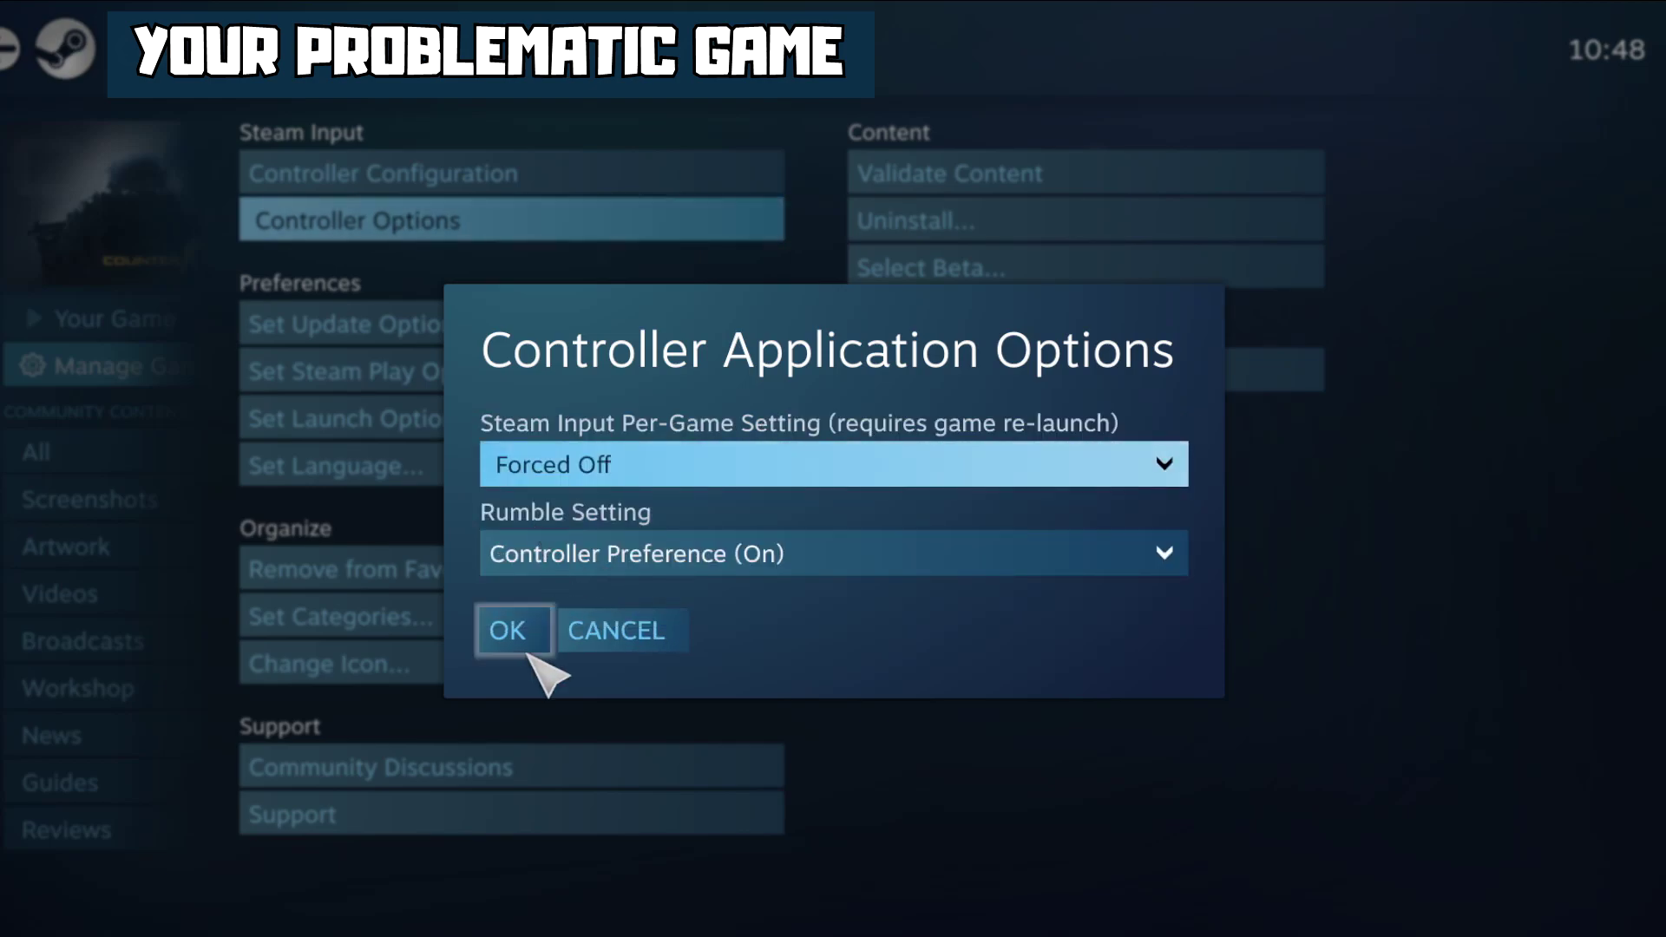
click(534, 637)
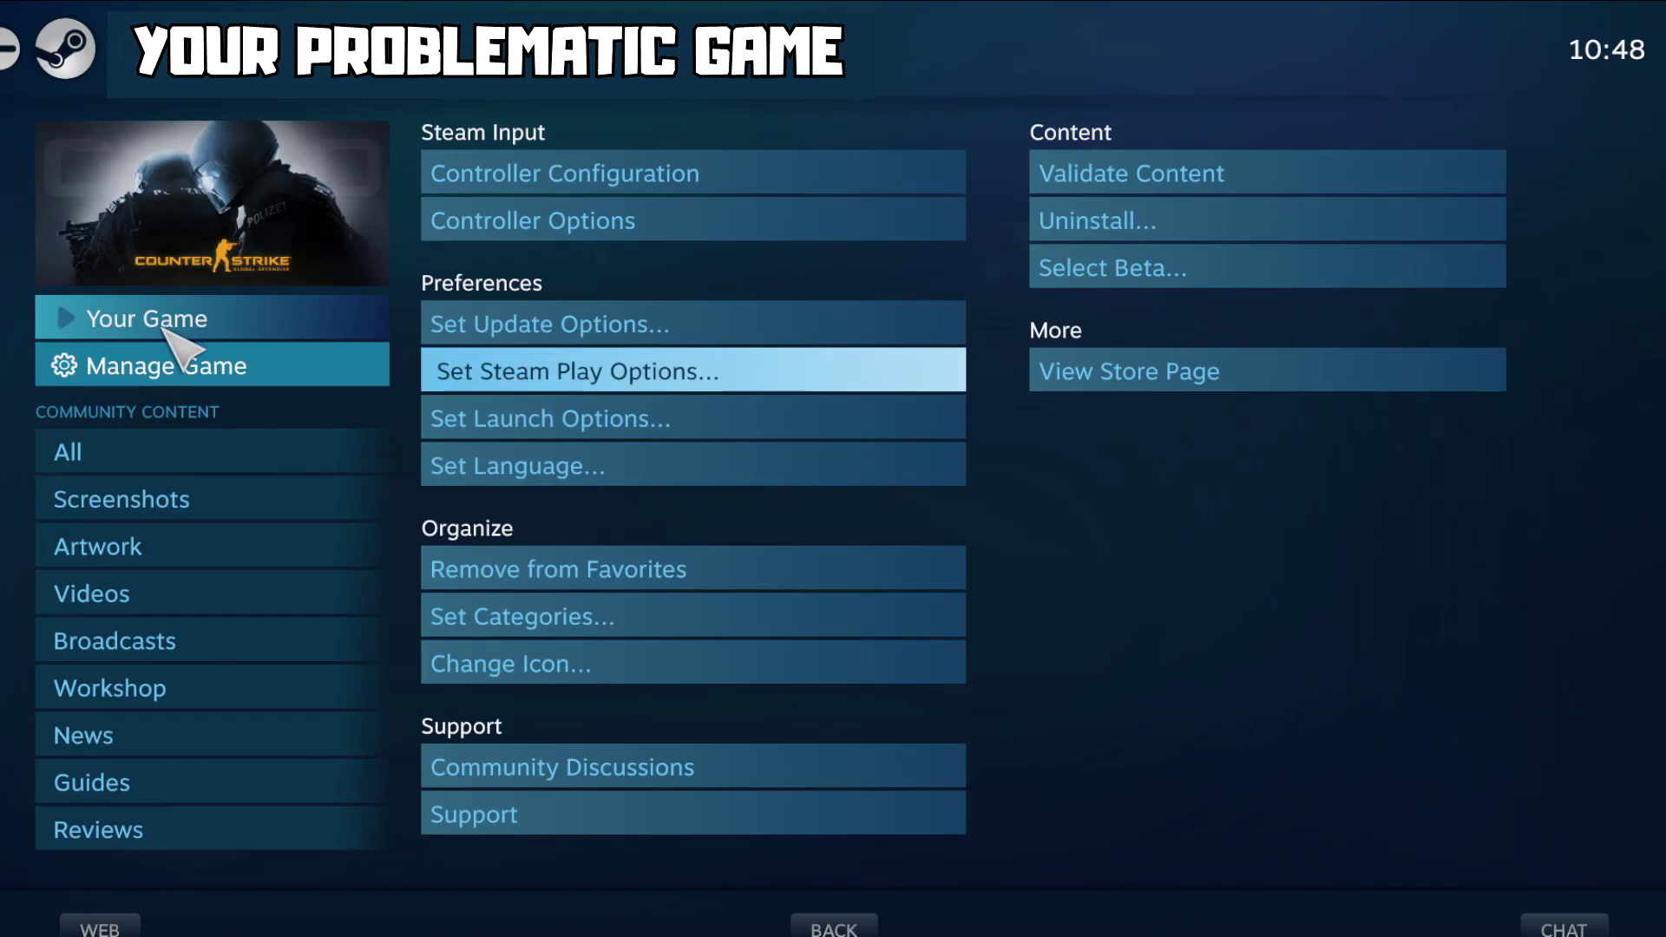
click(176, 328)
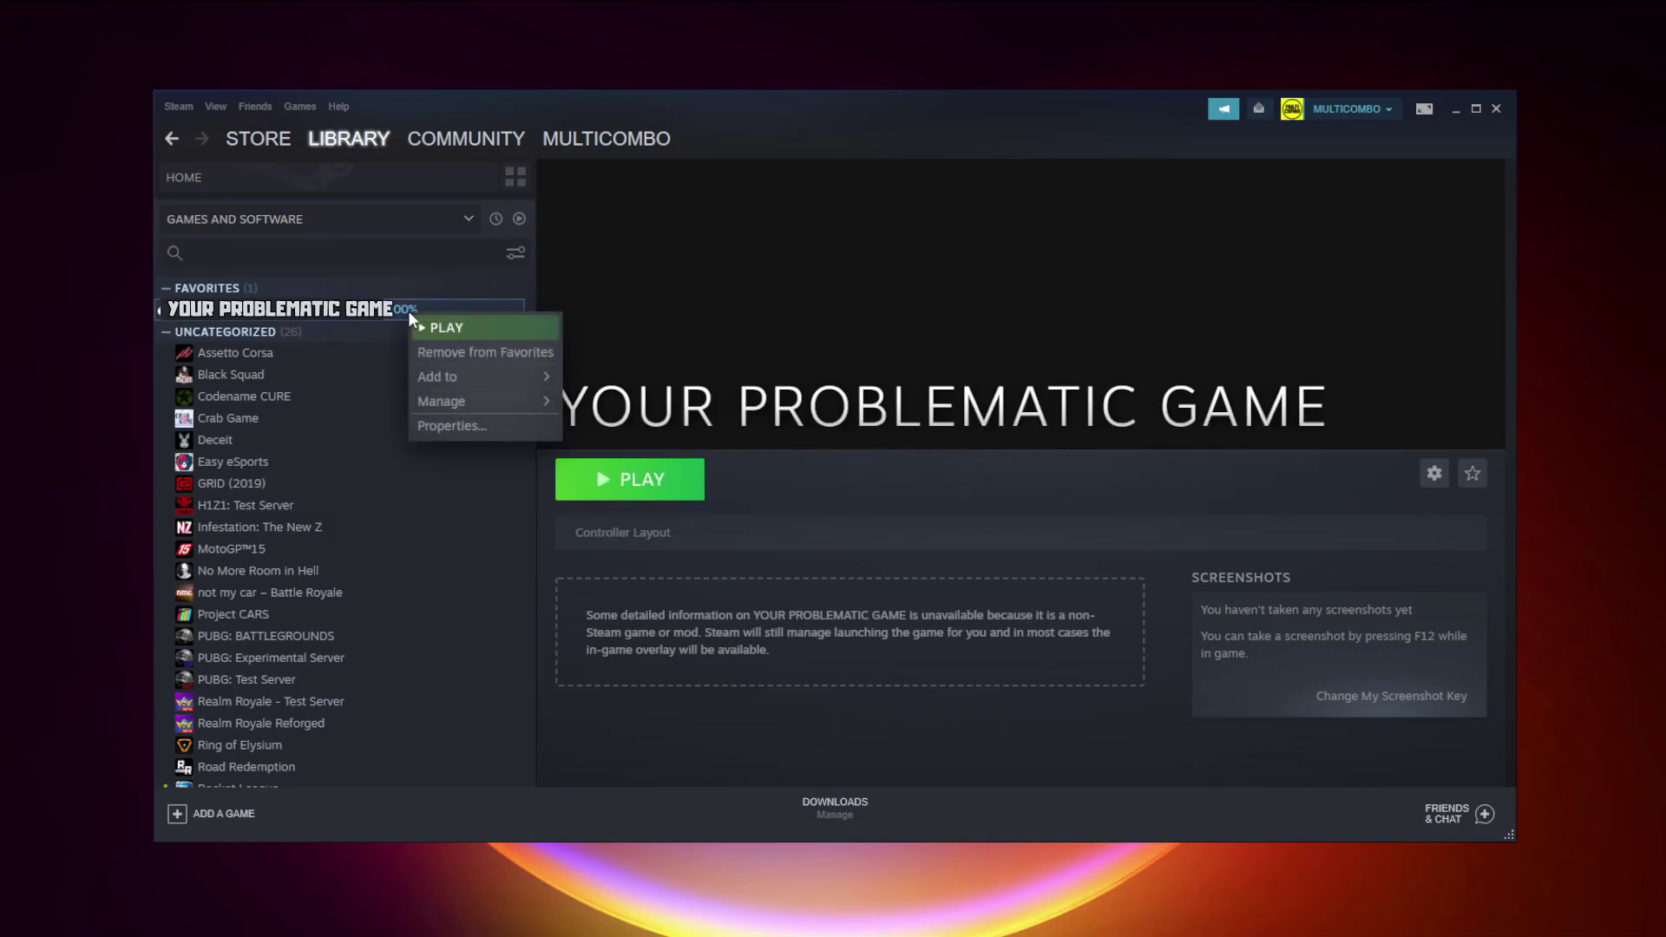
- Set the game's Properties controller override to Disable Steam Input and close Properties
click(493, 425)
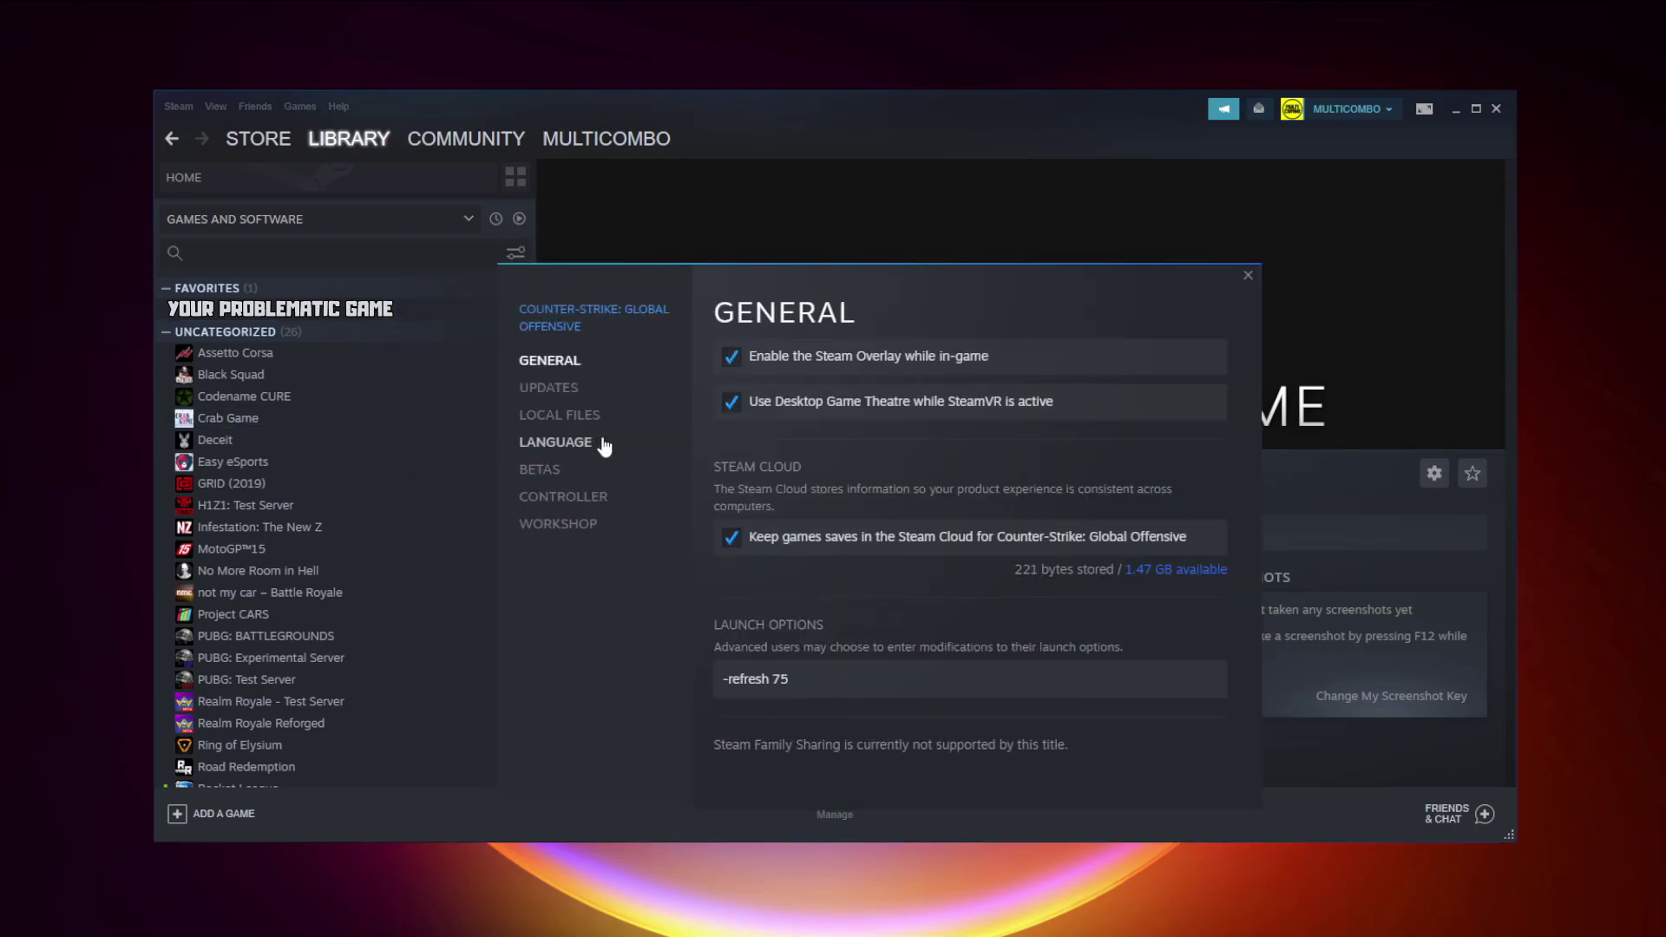
click(572, 498)
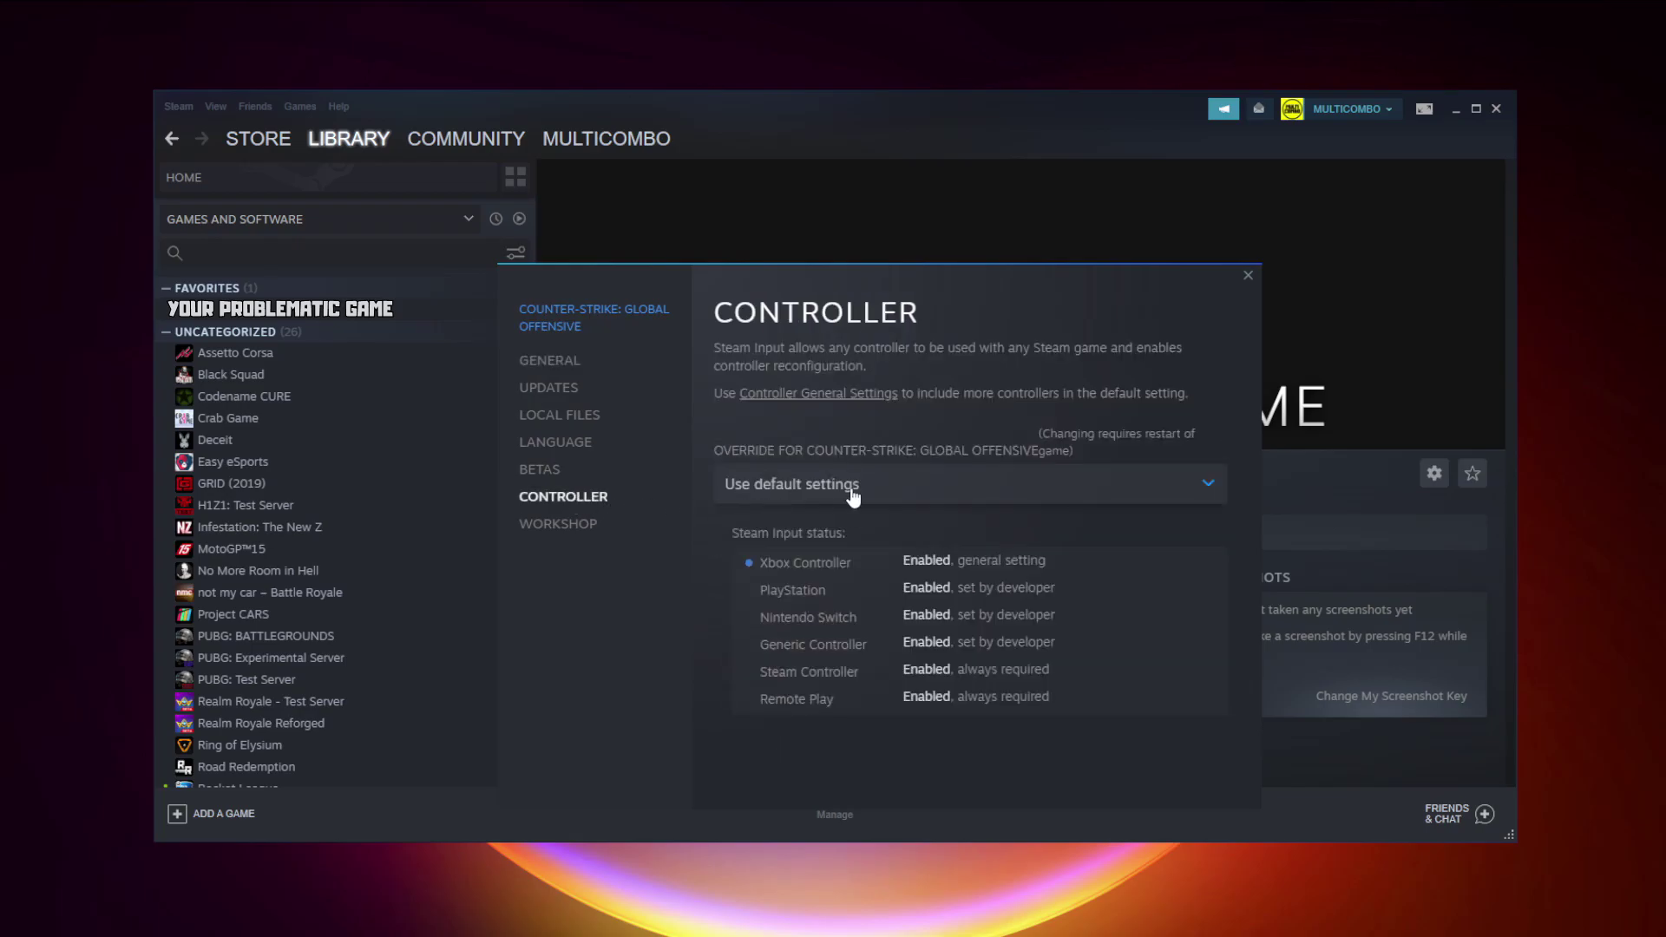
click(853, 494)
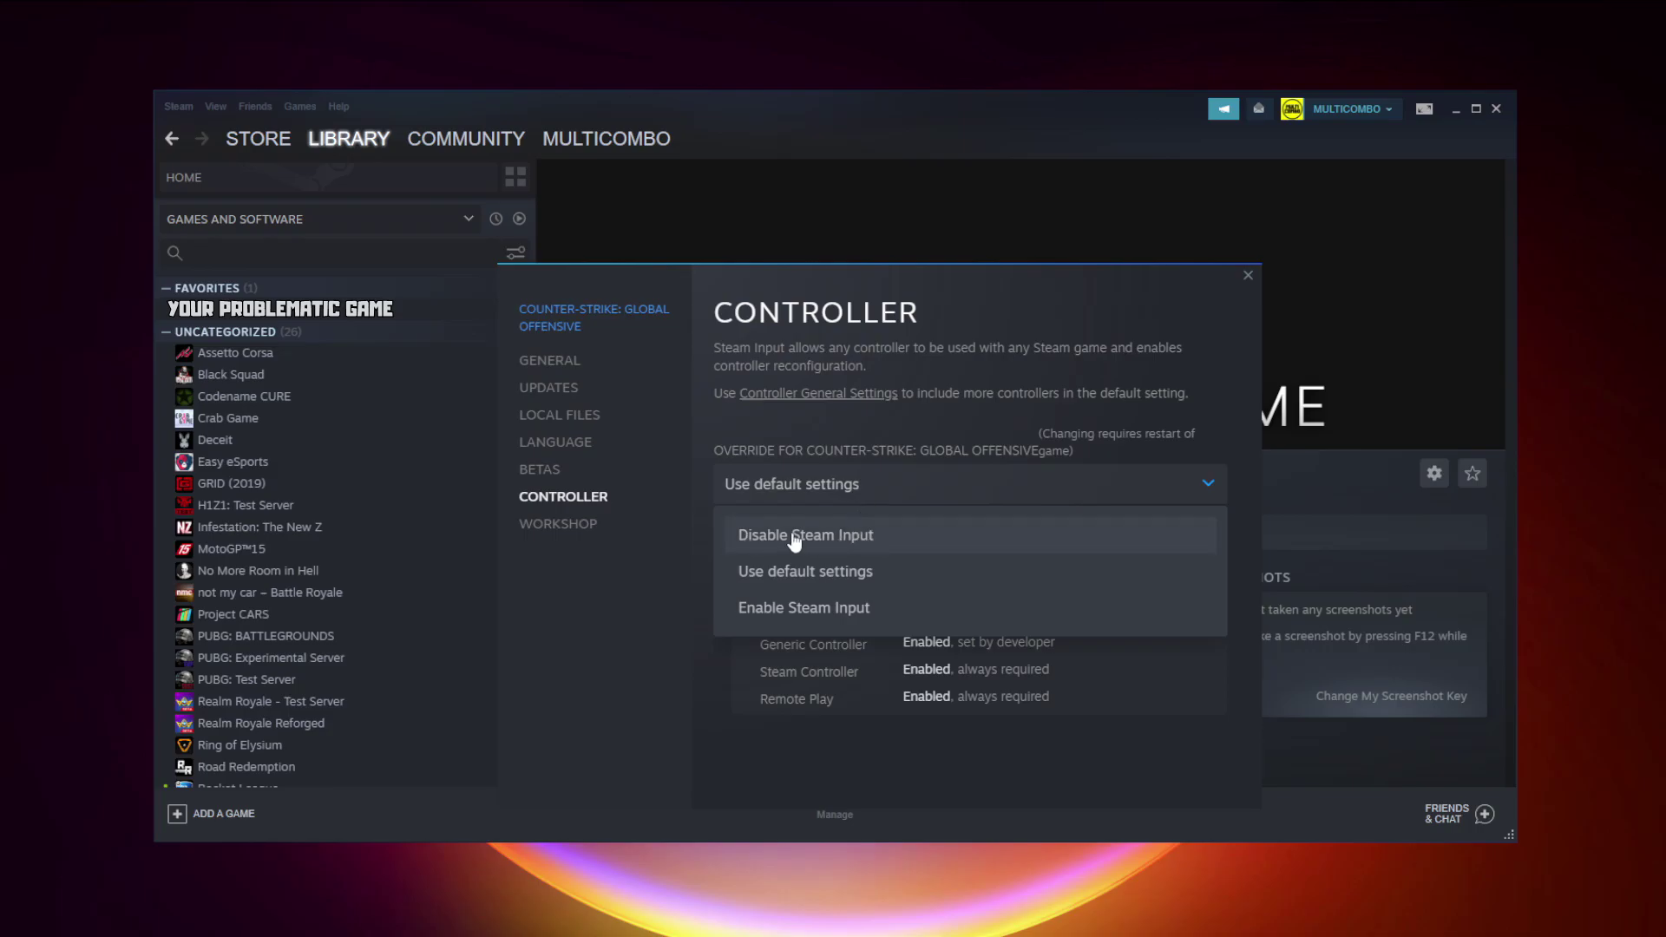
click(842, 536)
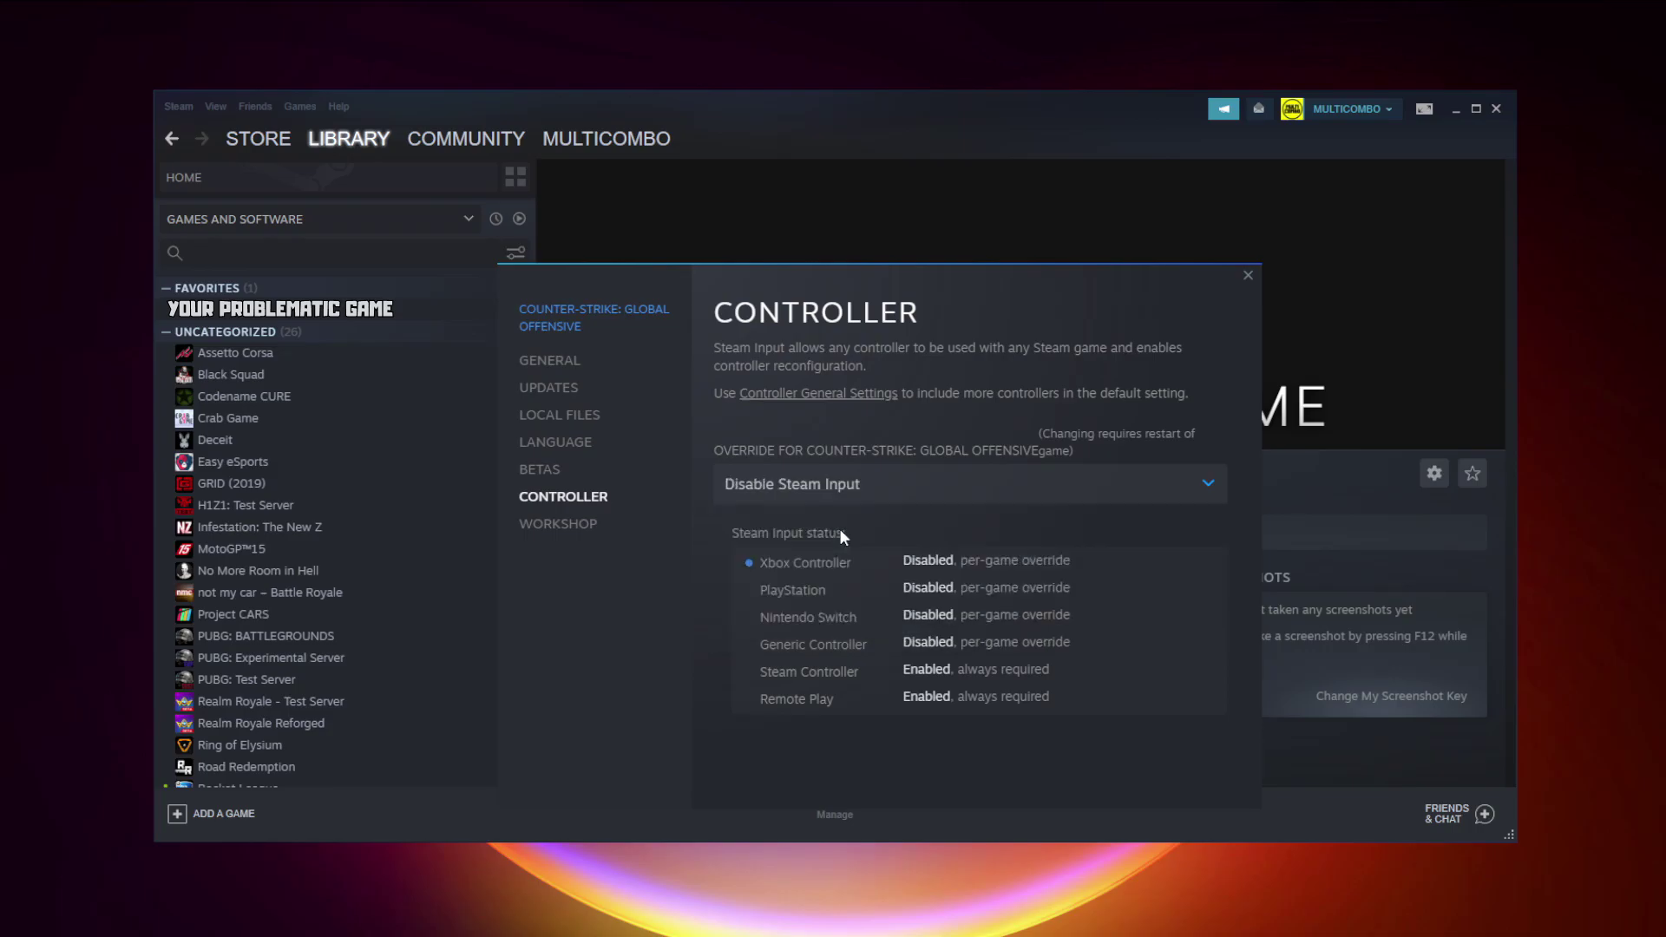
click(1248, 276)
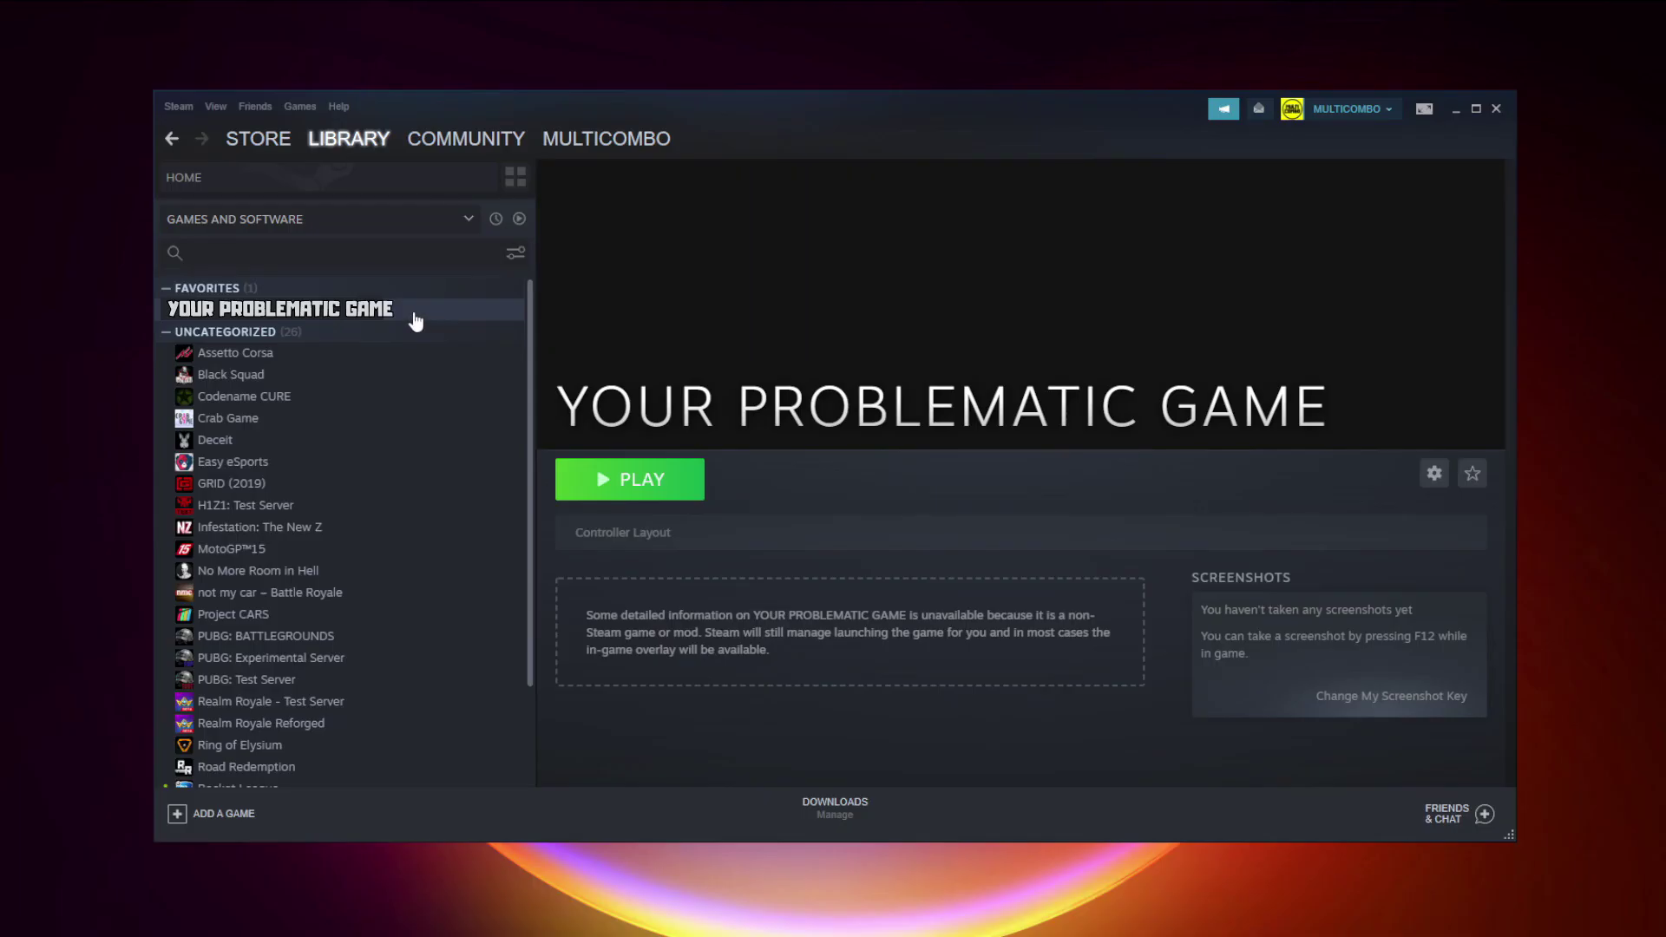
- Change the game's Properties controller override to Enable Steam Input and close the window
right_click(415, 316)
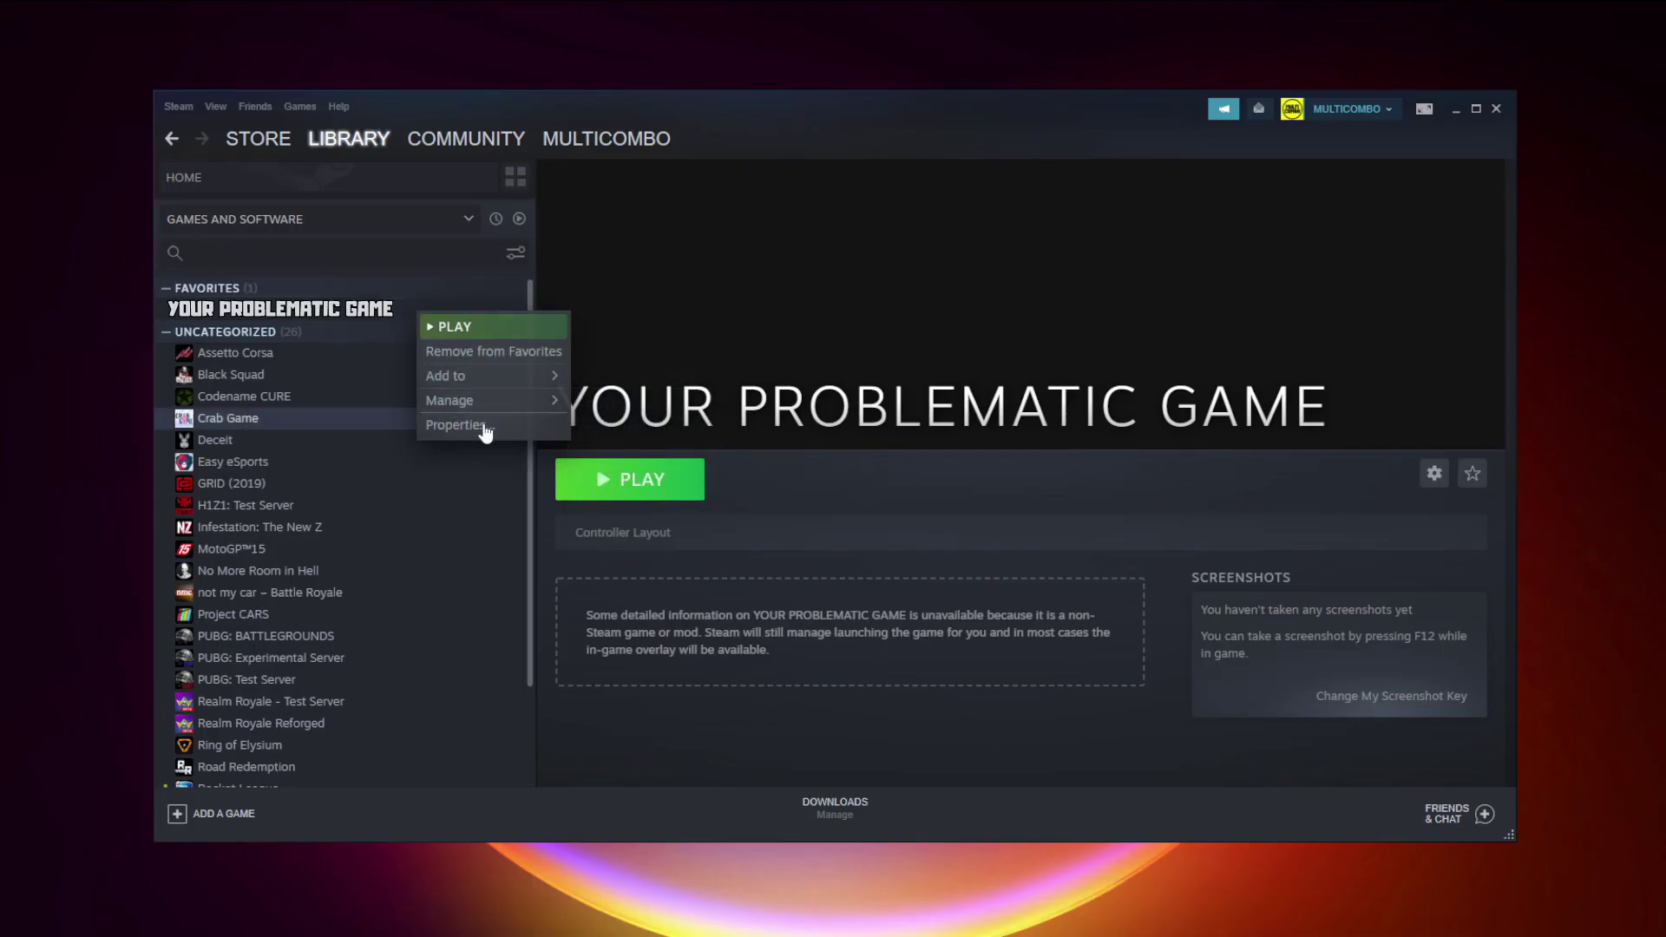
click(483, 424)
click(573, 506)
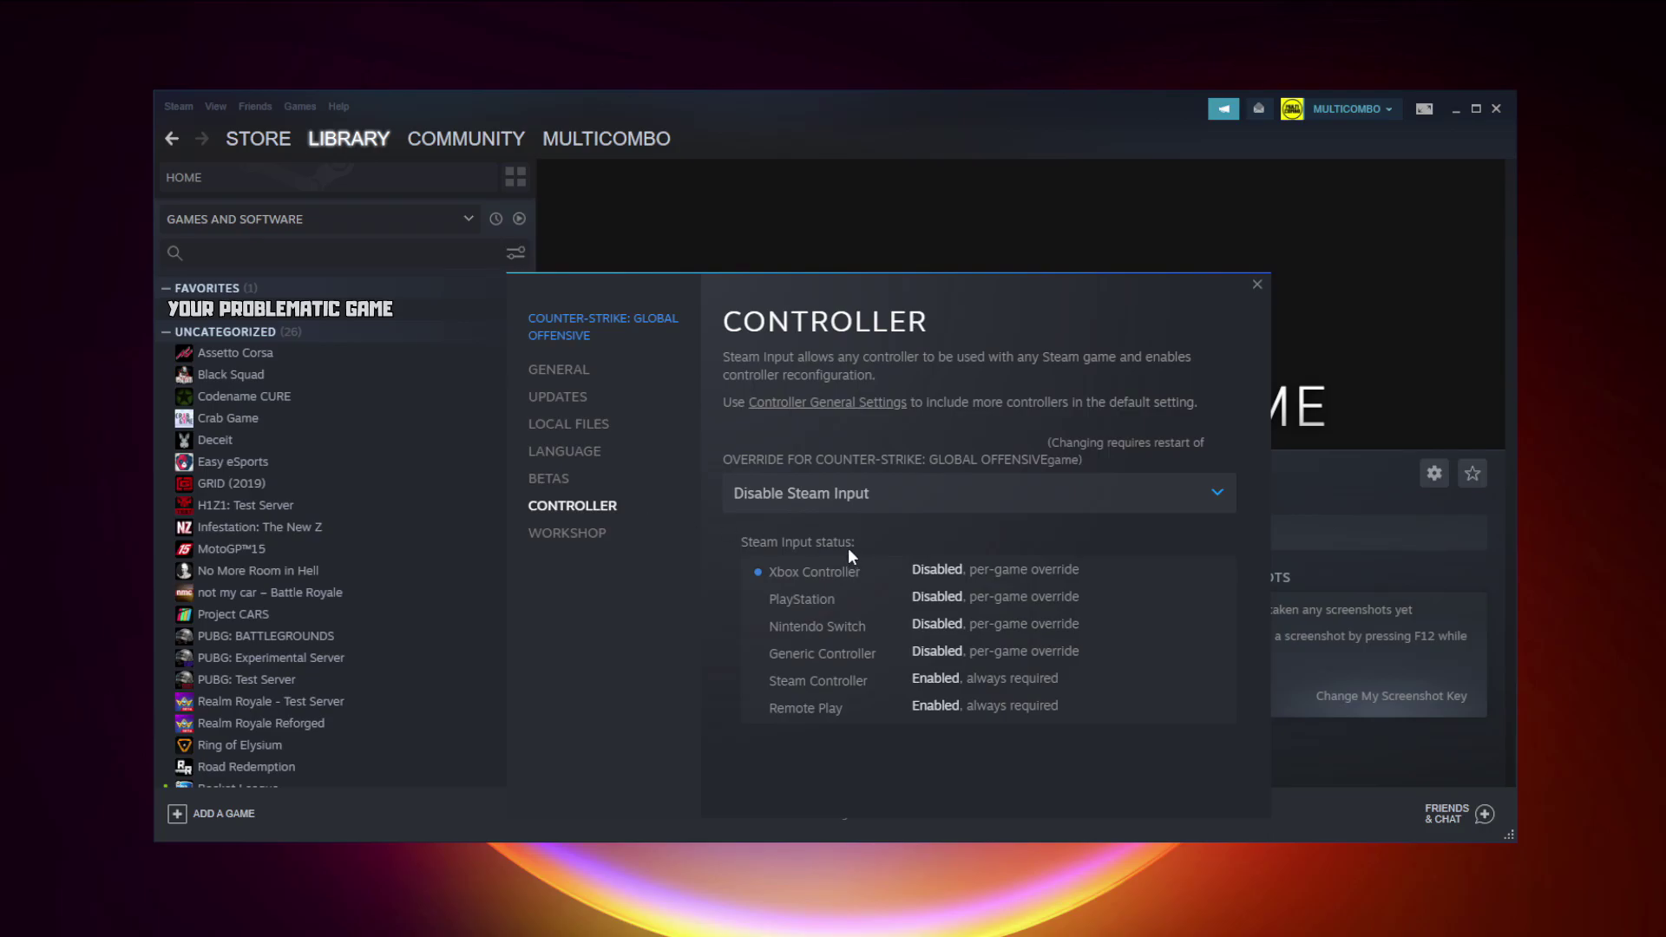
click(847, 492)
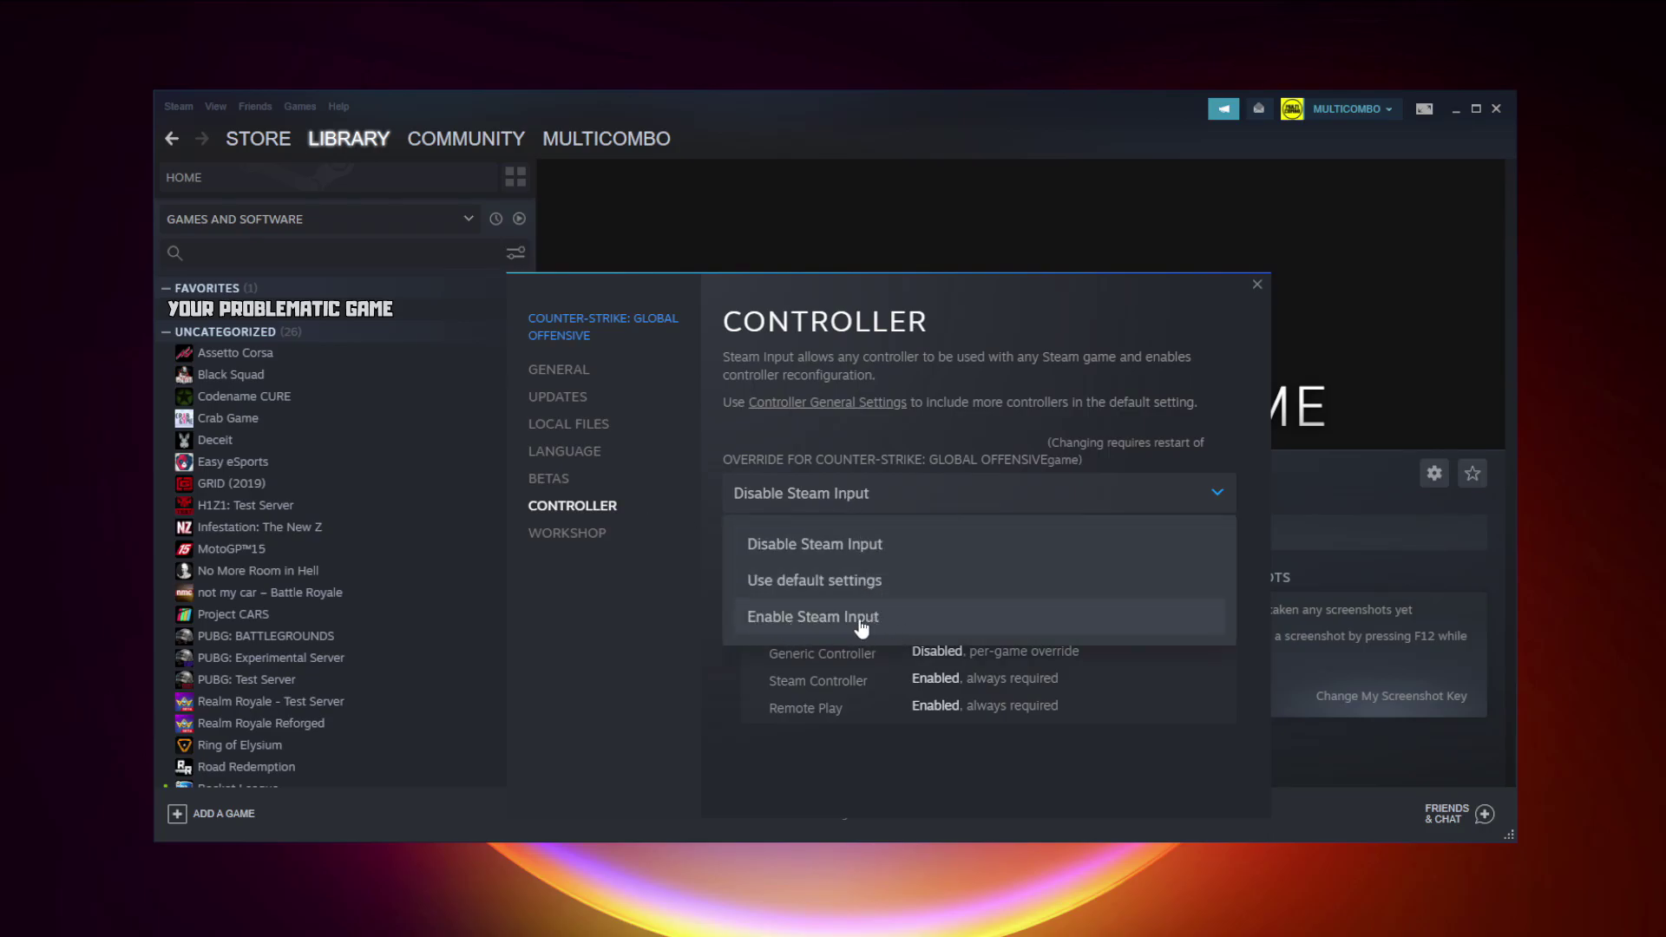
click(923, 624)
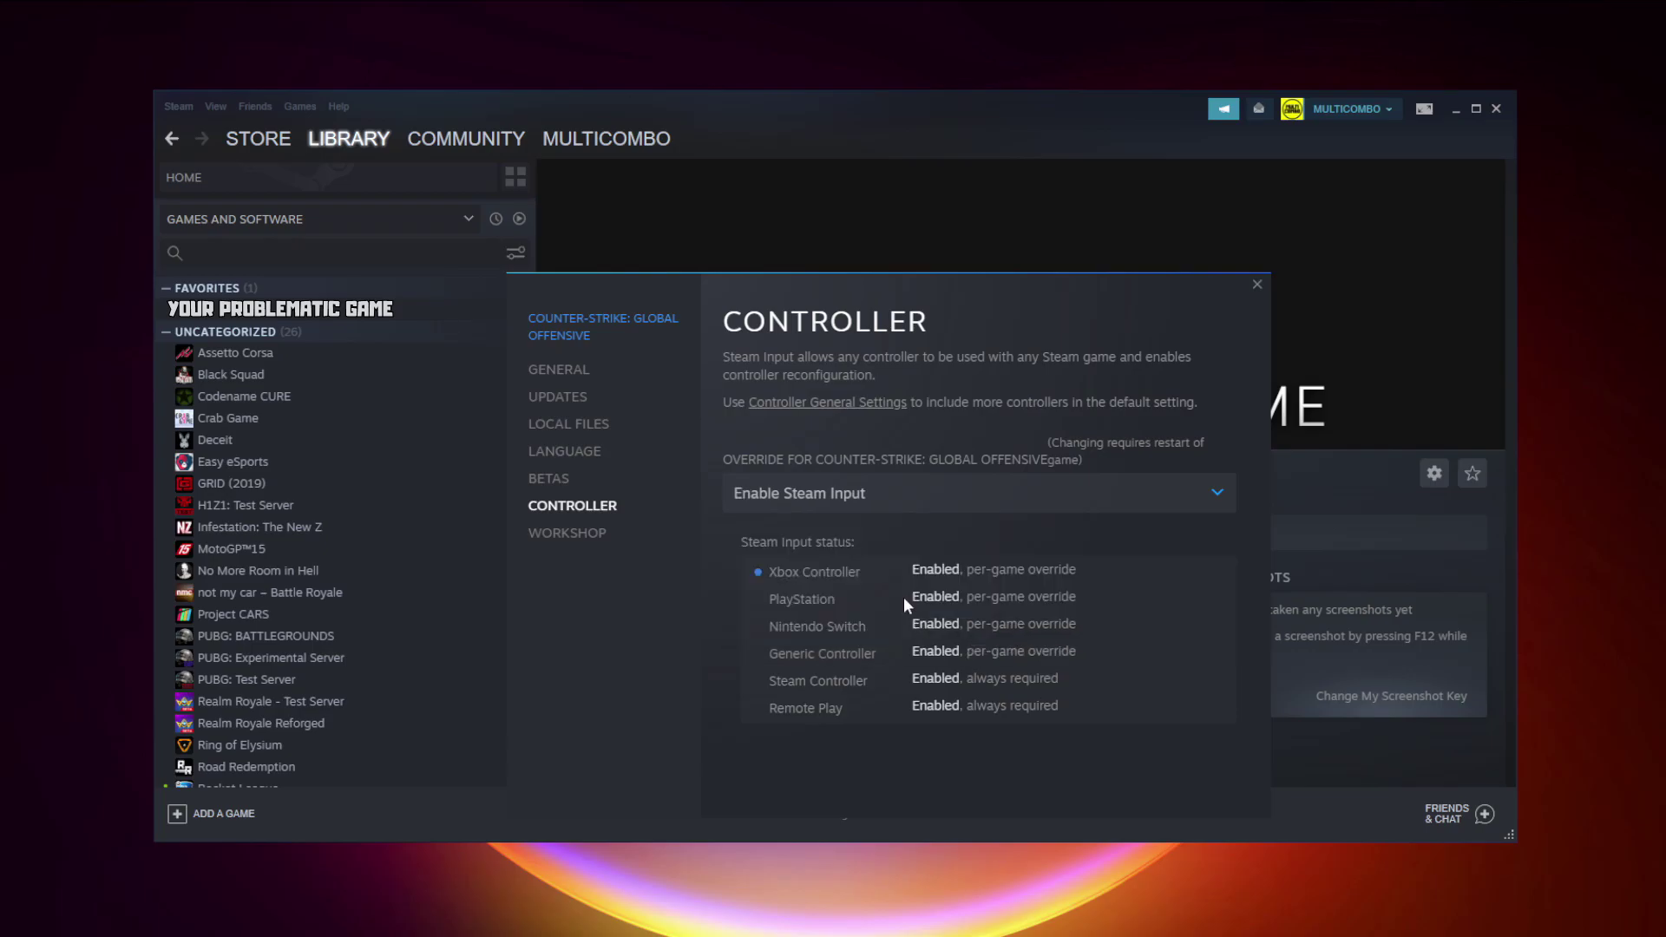
click(1257, 284)
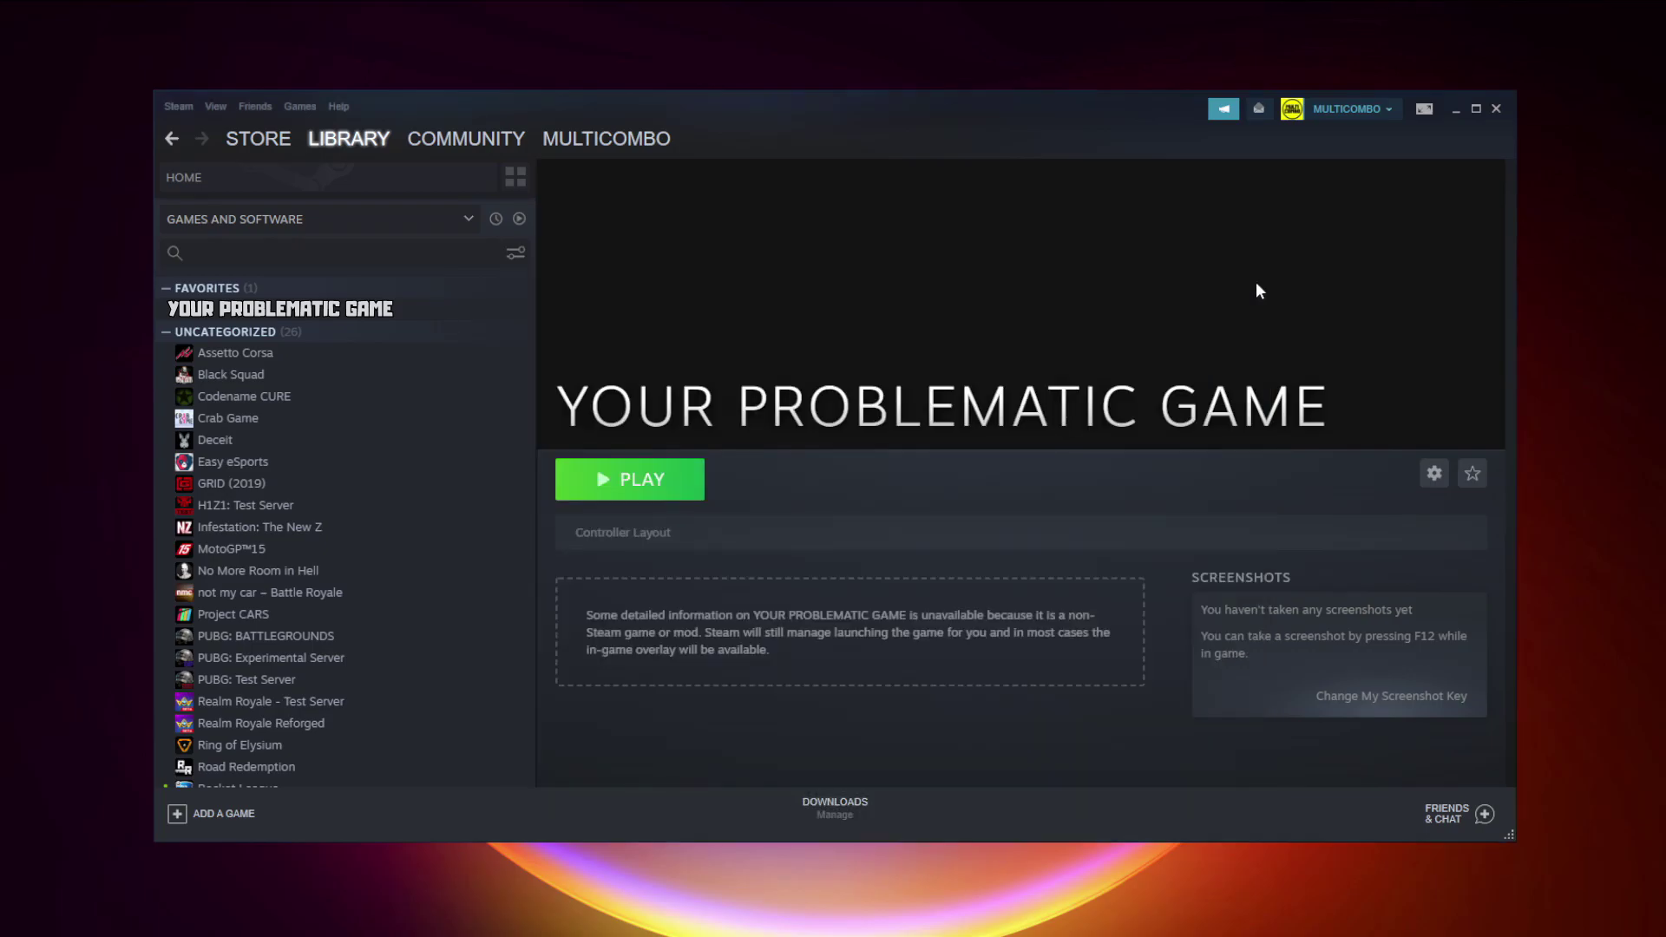